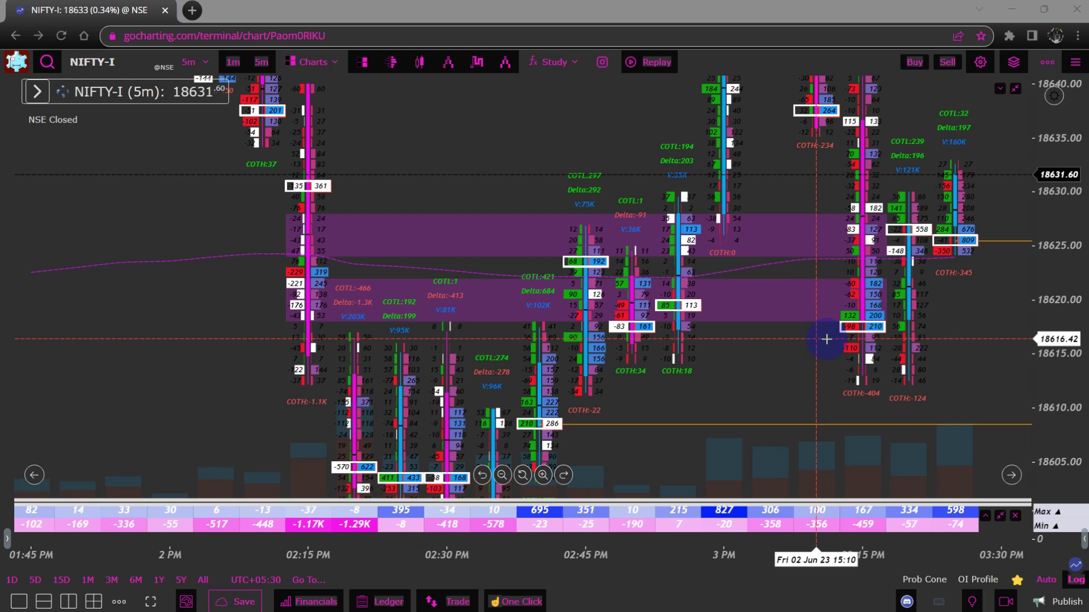
Examine the COTH, COTL and delta figures of the NIFTY-I footprint candles between 02:15 PM and 03:15 PM on 2 June.
left_click_drag(652, 358, 684, 367)
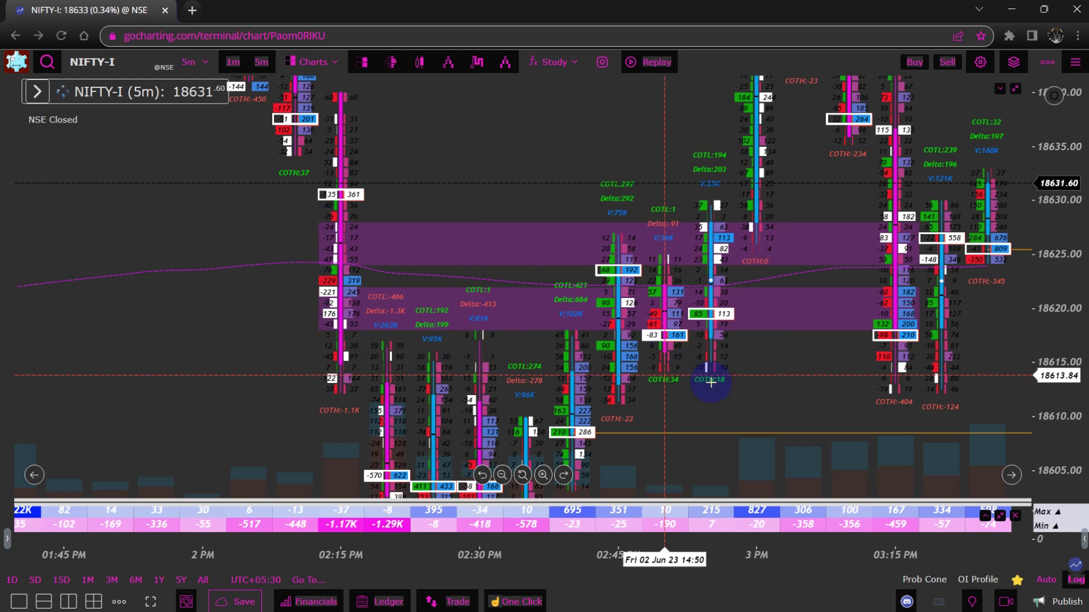
left_click_drag(741, 382, 729, 365)
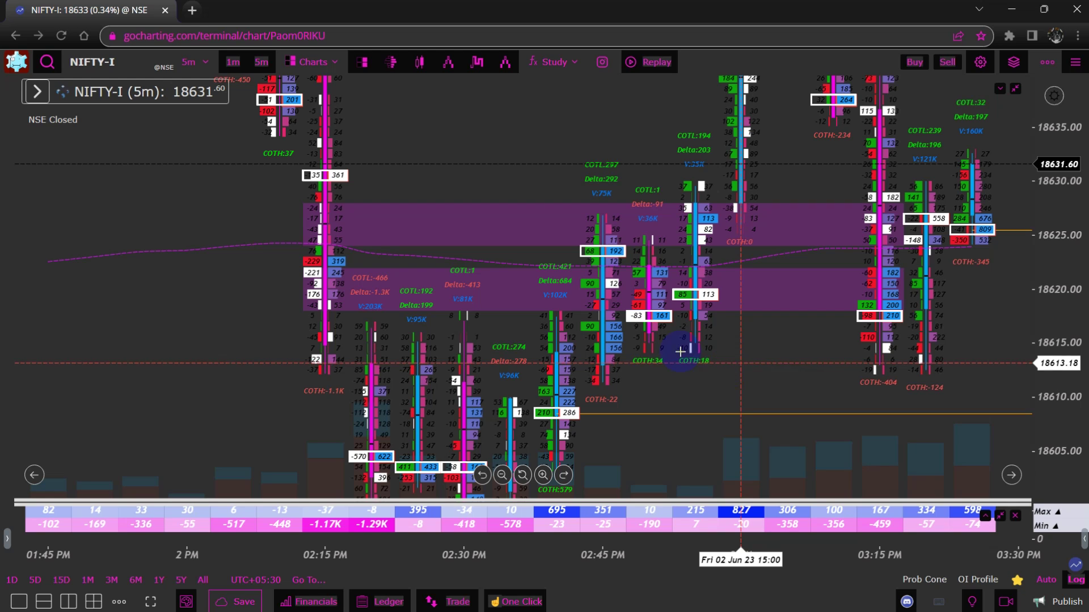
left_click_drag(510, 327, 546, 250)
left_click_drag(328, 316, 368, 314)
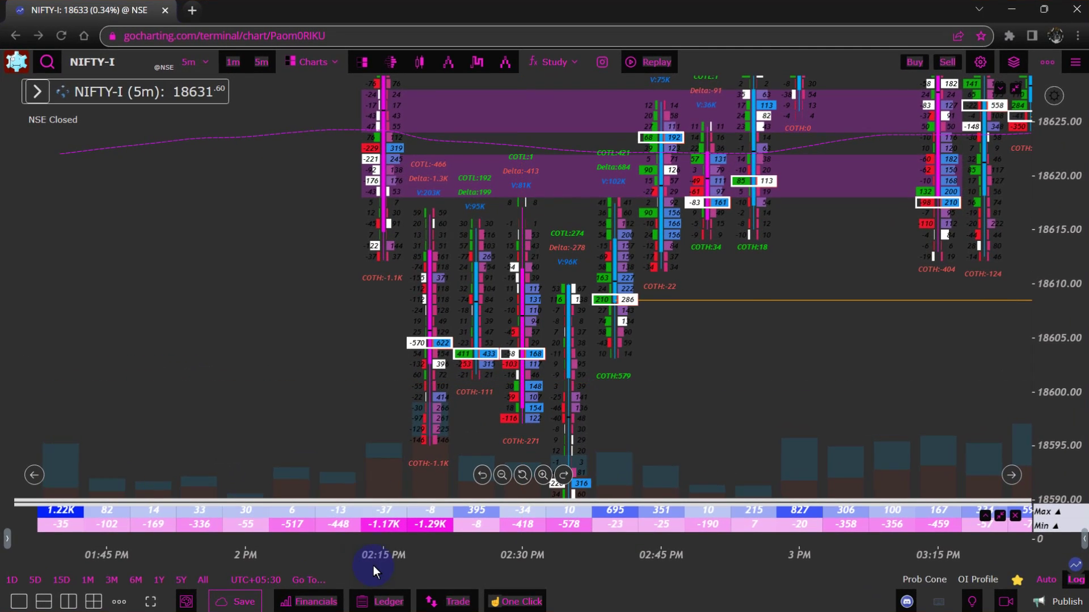
left_click_drag(377, 395, 375, 373)
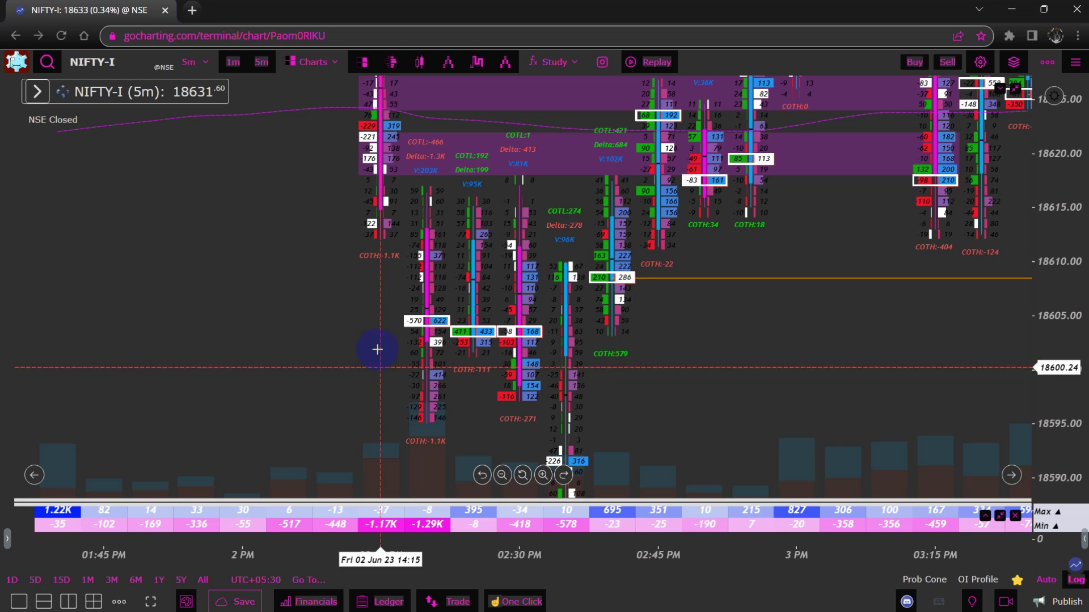
left_click(419, 268)
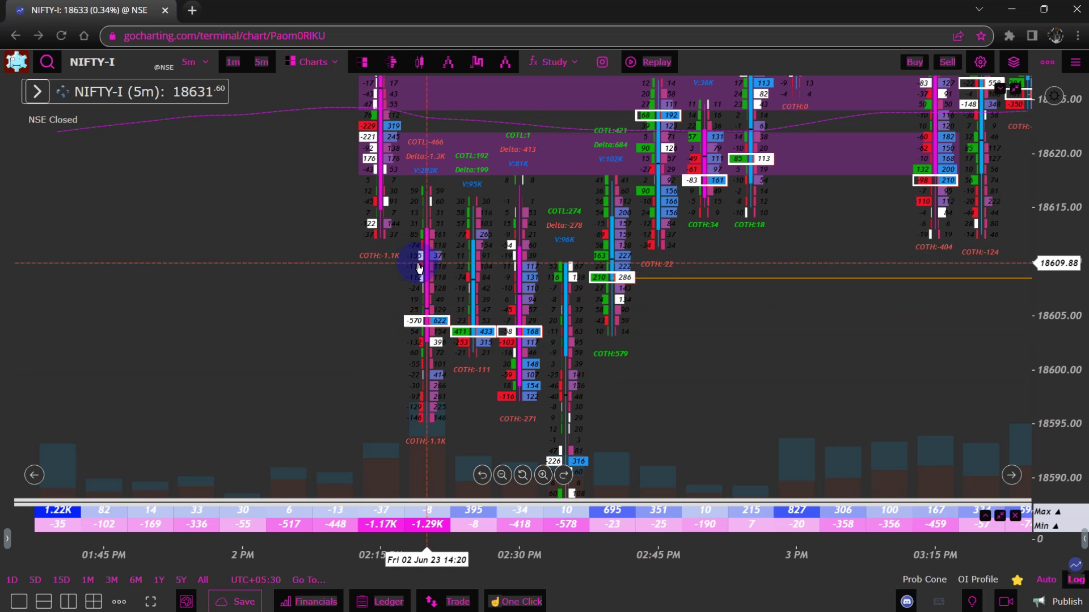
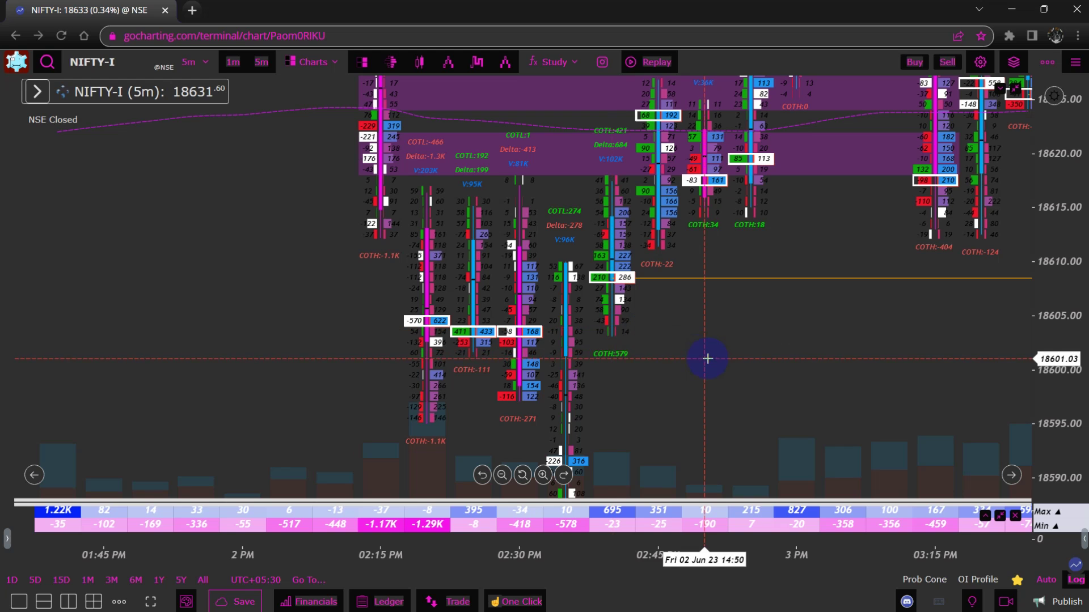
left_click_drag(316, 326, 387, 345)
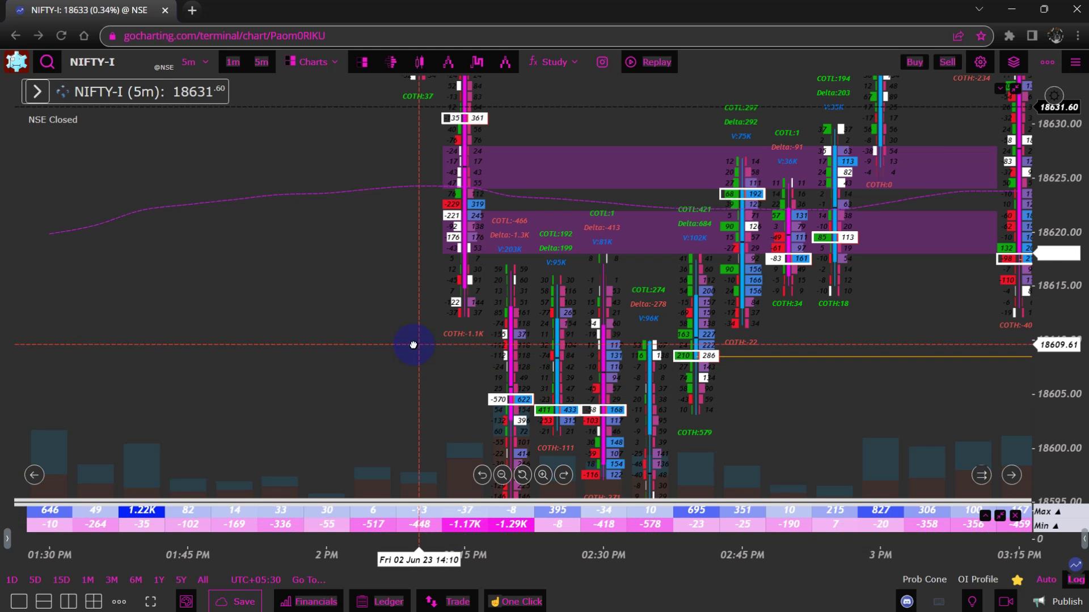
left_click_drag(413, 345, 418, 342)
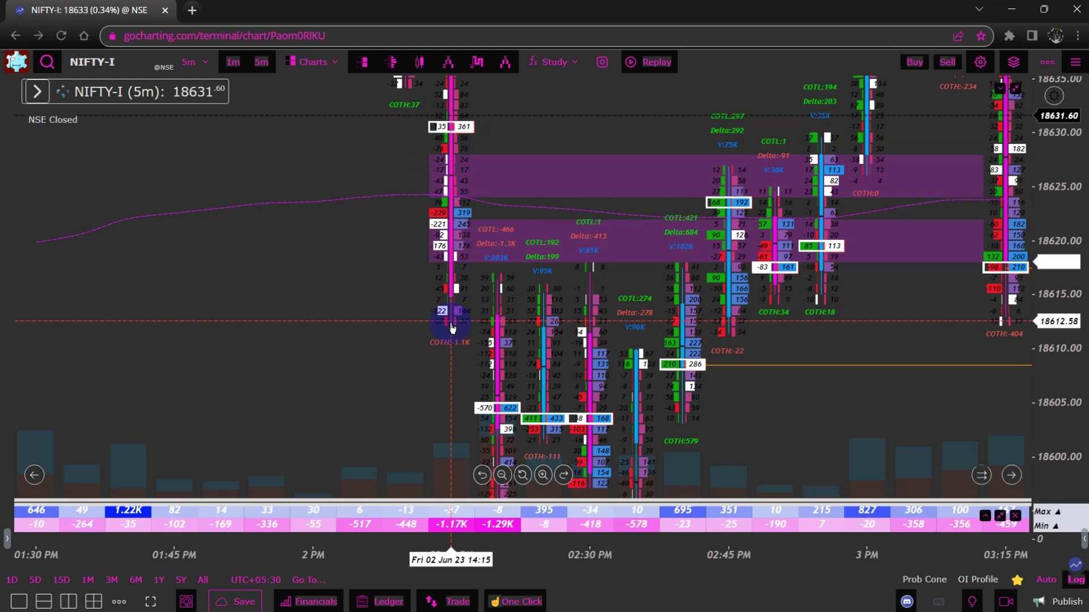
left_click_drag(413, 331, 391, 291)
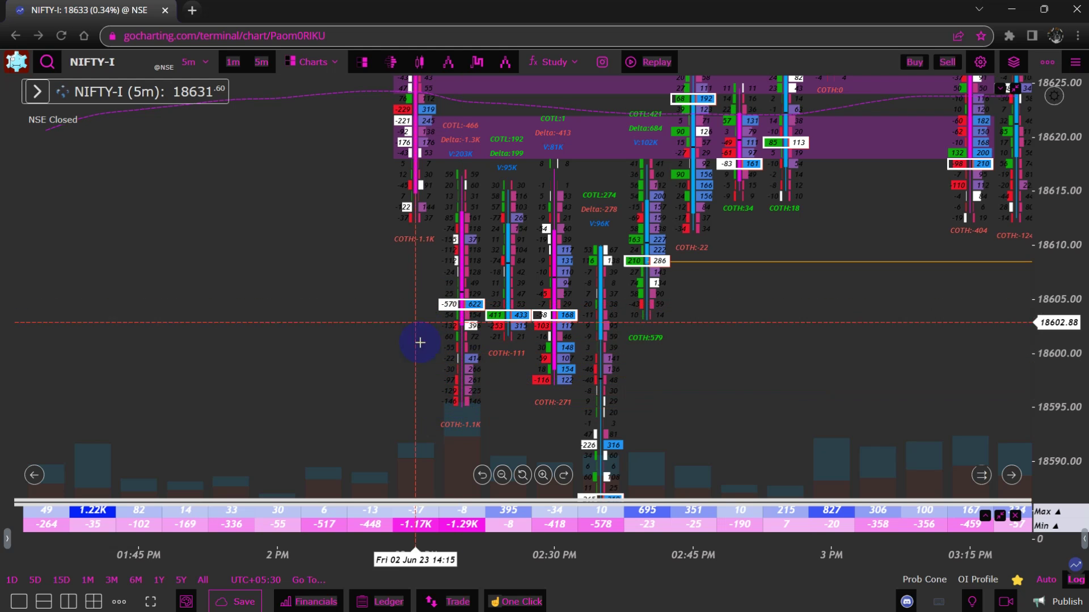
scroll(386, 377, "up", 2)
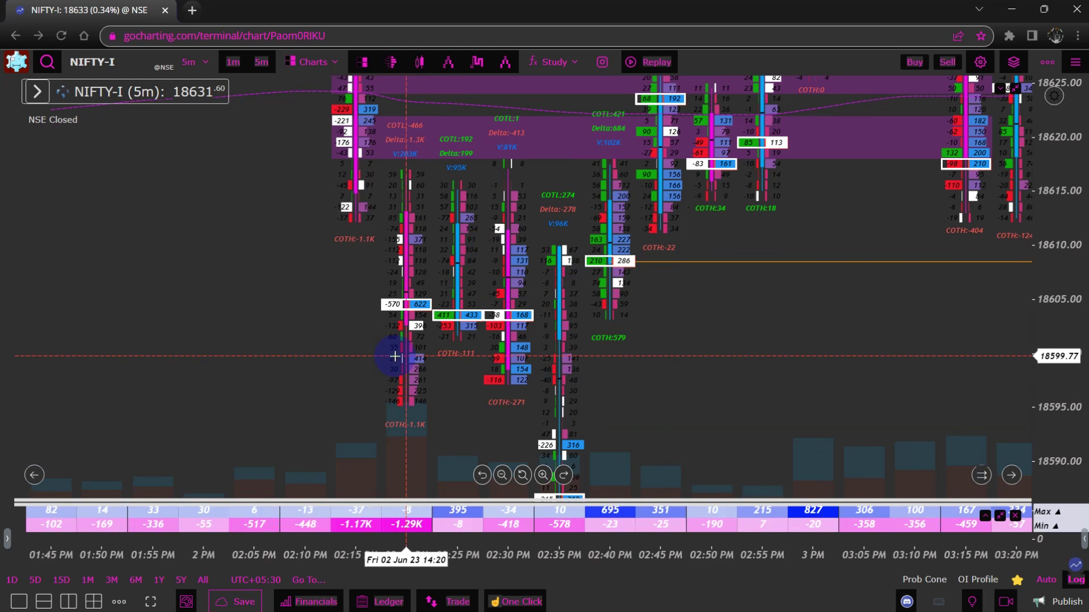
left_click_drag(384, 377, 535, 377)
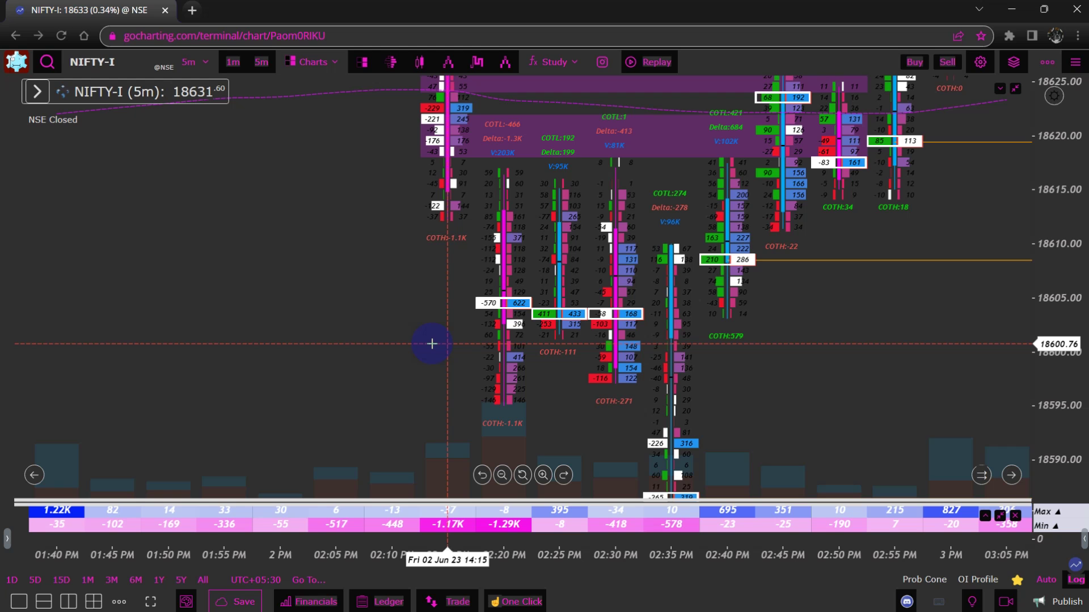
Examine the shaded price zones and orange level lines across the 1 June and 2 June sessions on the 5-minute chart.
scroll(821, 325, "down", 3)
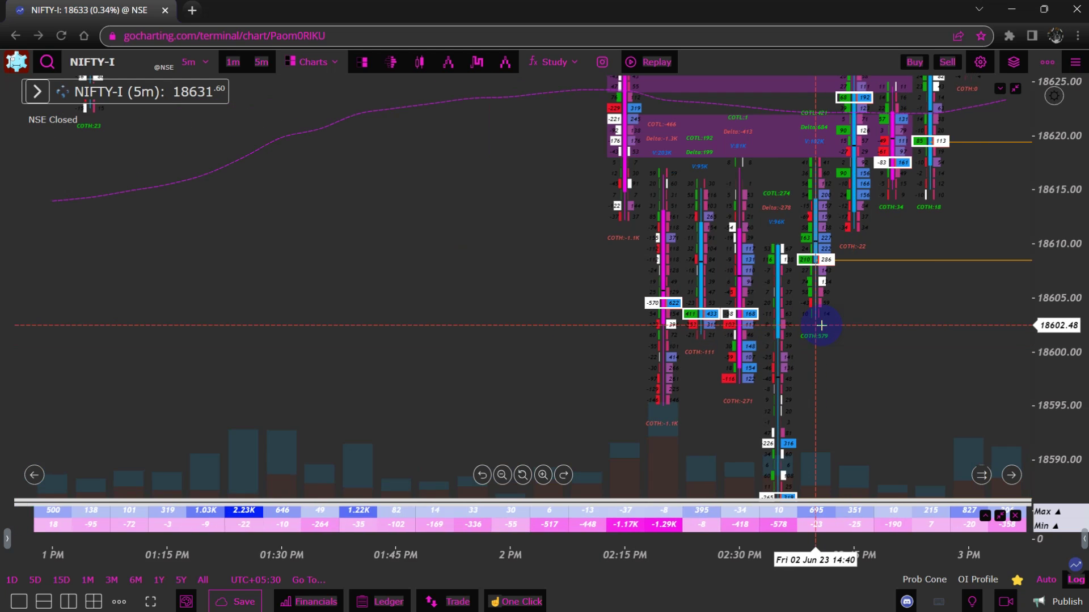
scroll(822, 325, "down", 3)
left_click_drag(1051, 186, 1053, 344)
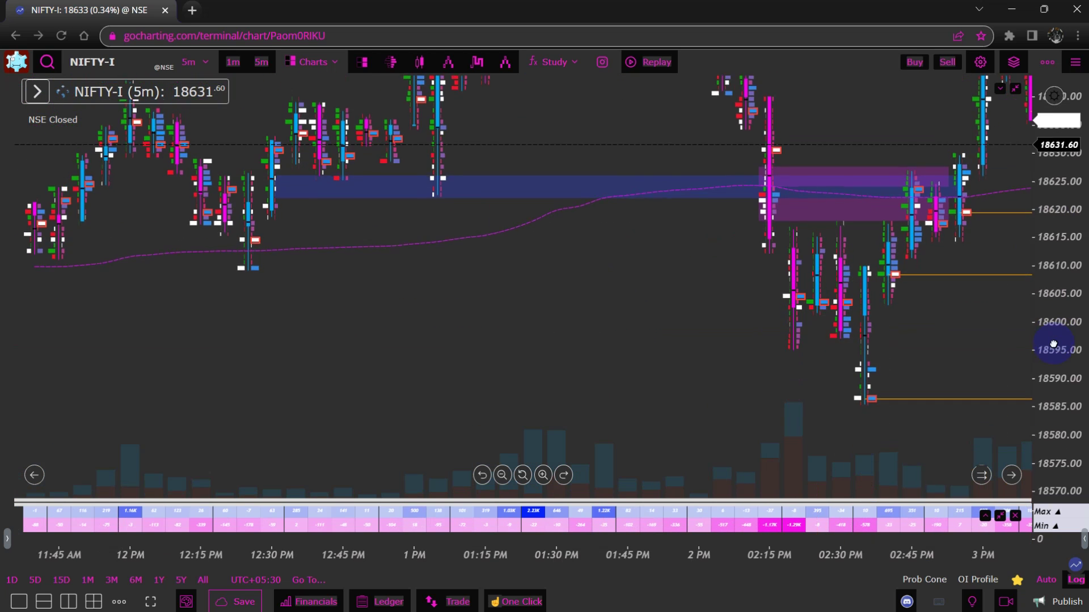
scroll(527, 321, "down", 5)
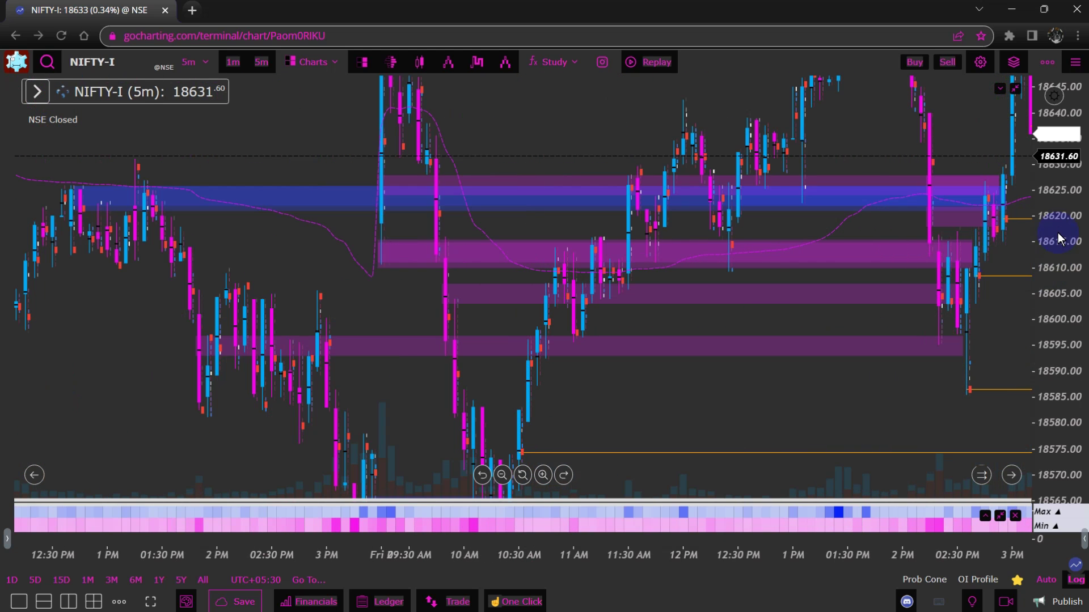
left_click_drag(1058, 239, 1056, 295)
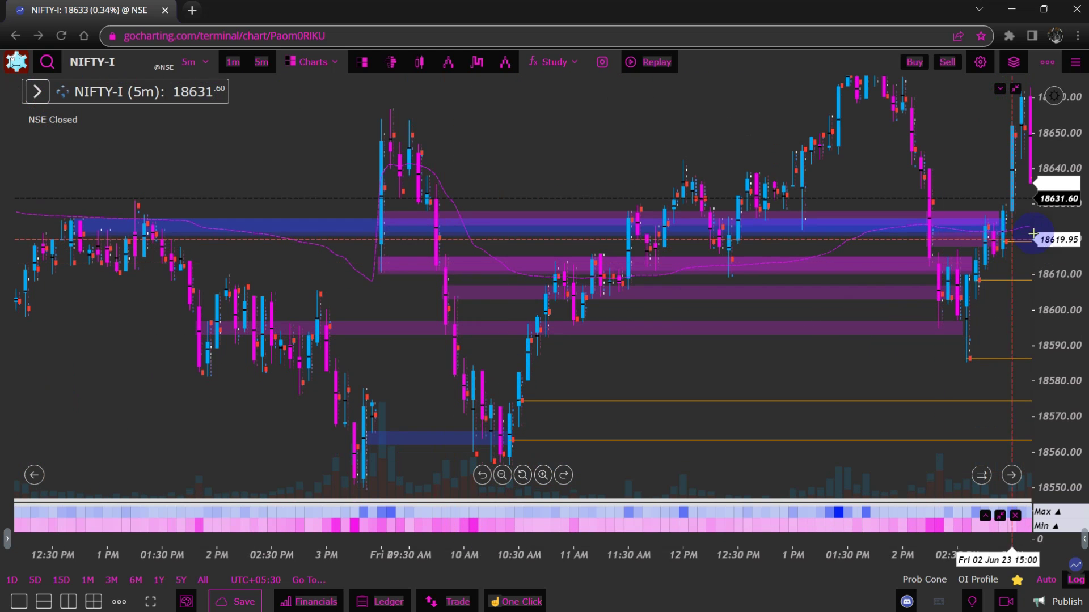
scroll(892, 357, "down", 4)
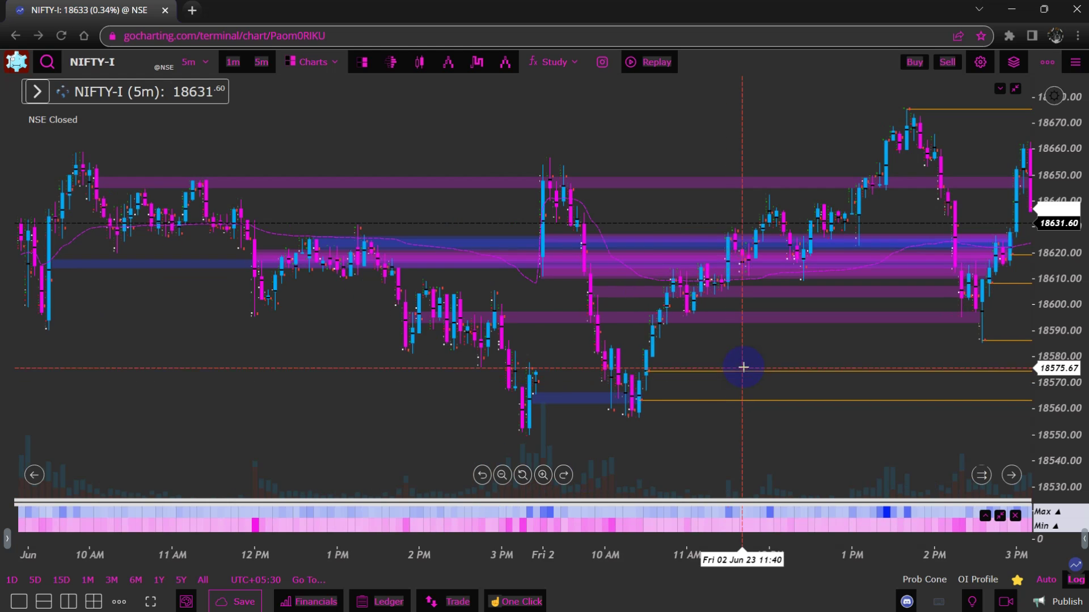
scroll(709, 385, "down", 4)
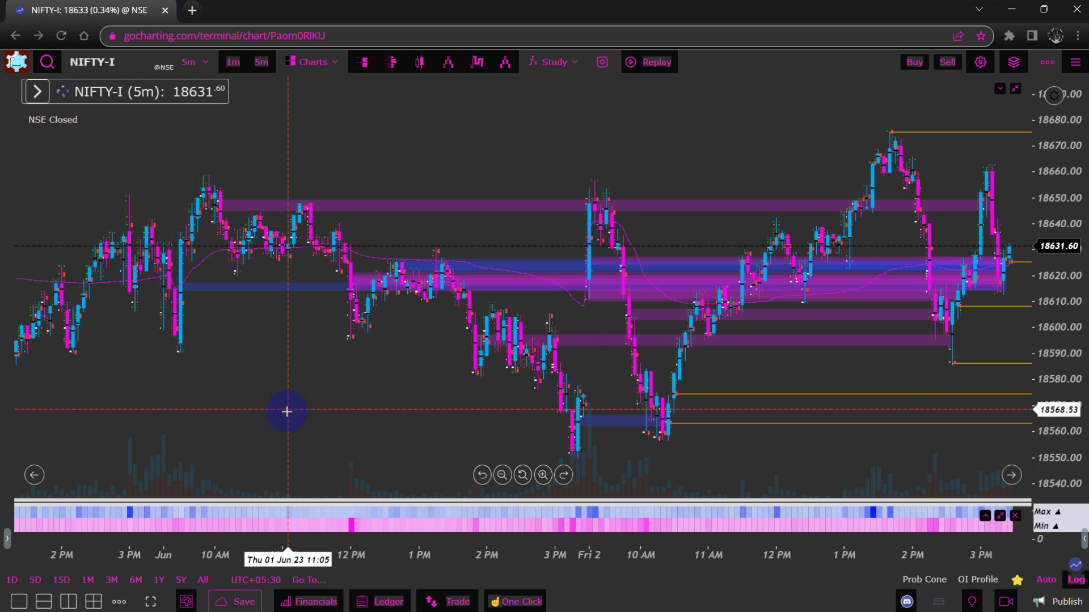
Compare the price swings and their reactions at the shaded zones from 31 May through 2 June.
scroll(348, 411, "up", 1)
scroll(409, 417, "up", 1)
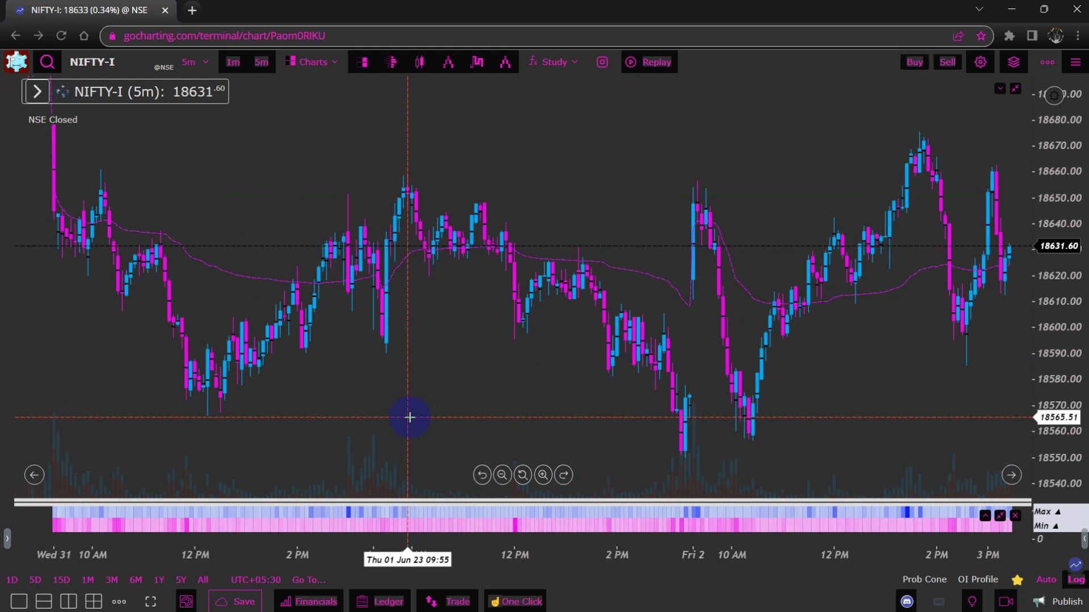
scroll(409, 417, "up", 1)
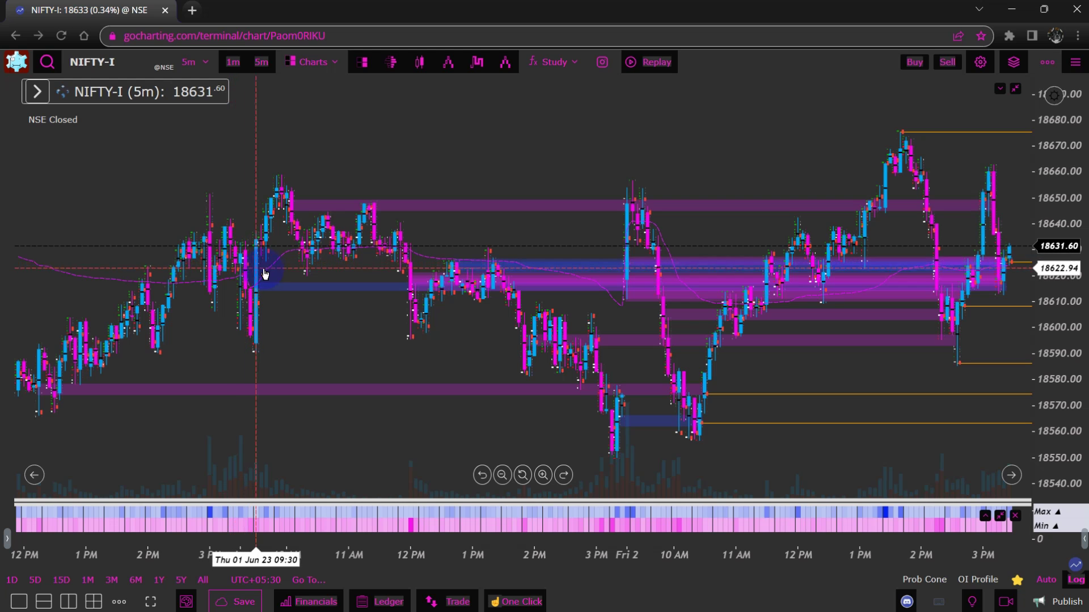
scroll(347, 340, "down", 2)
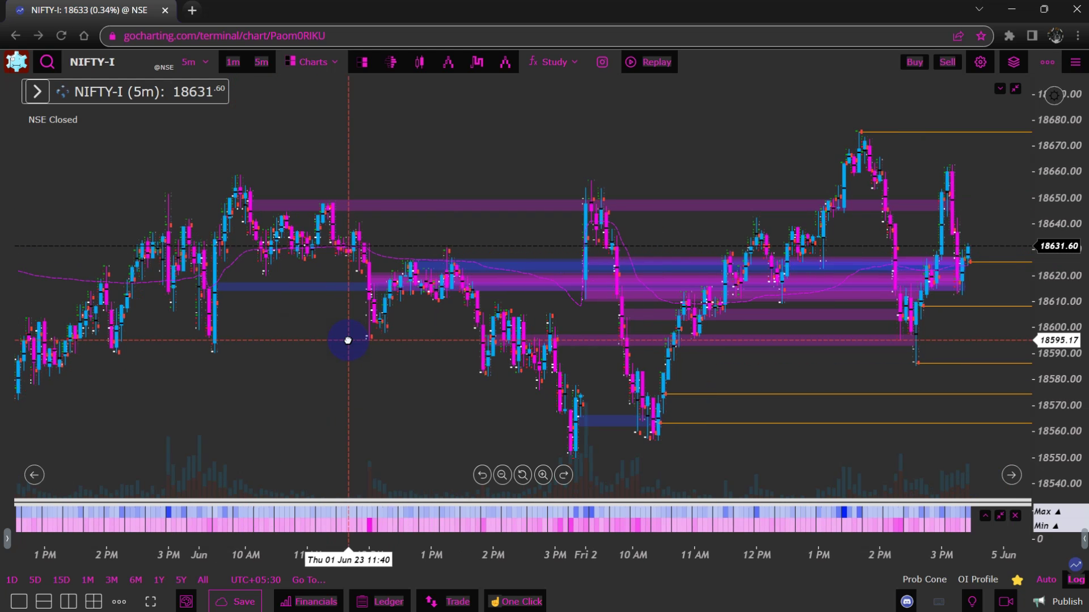
scroll(298, 364, "down", 2)
left_click_drag(258, 399, 370, 227)
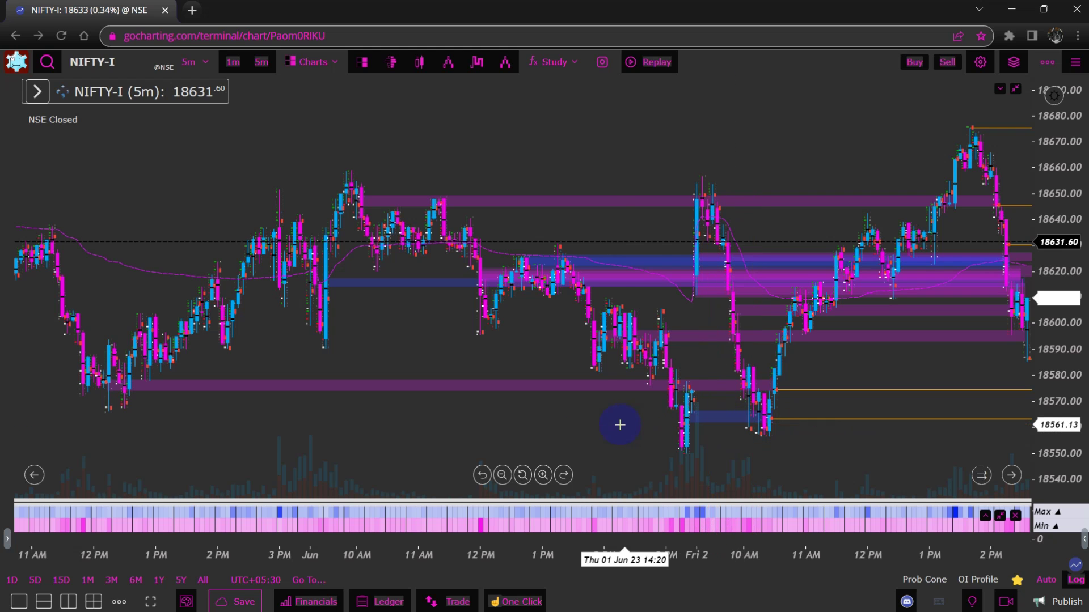
scroll(618, 380, "down", 3)
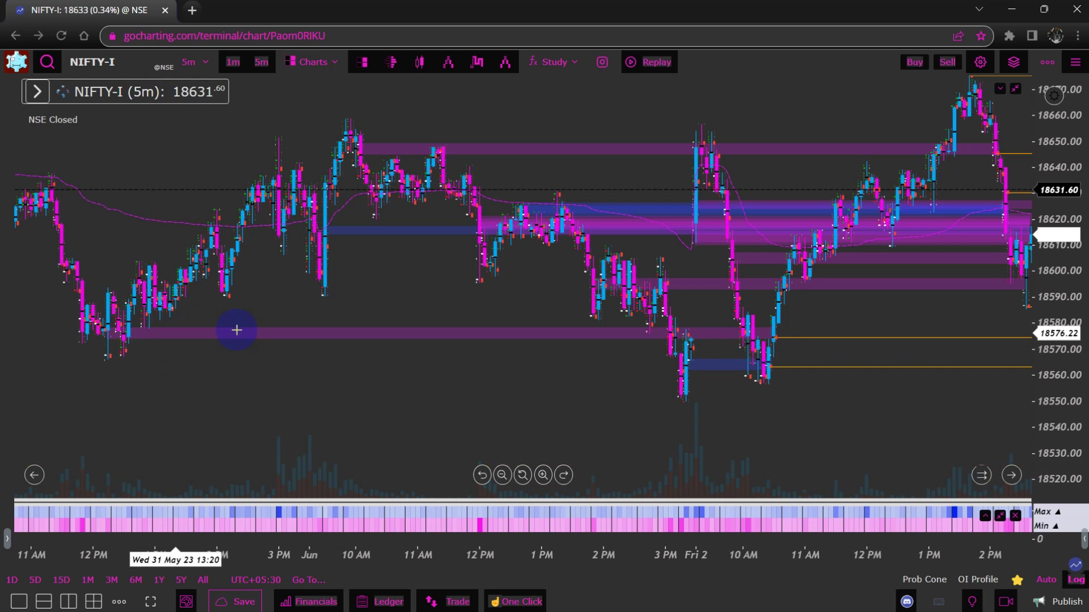
left_click_drag(826, 399, 617, 411)
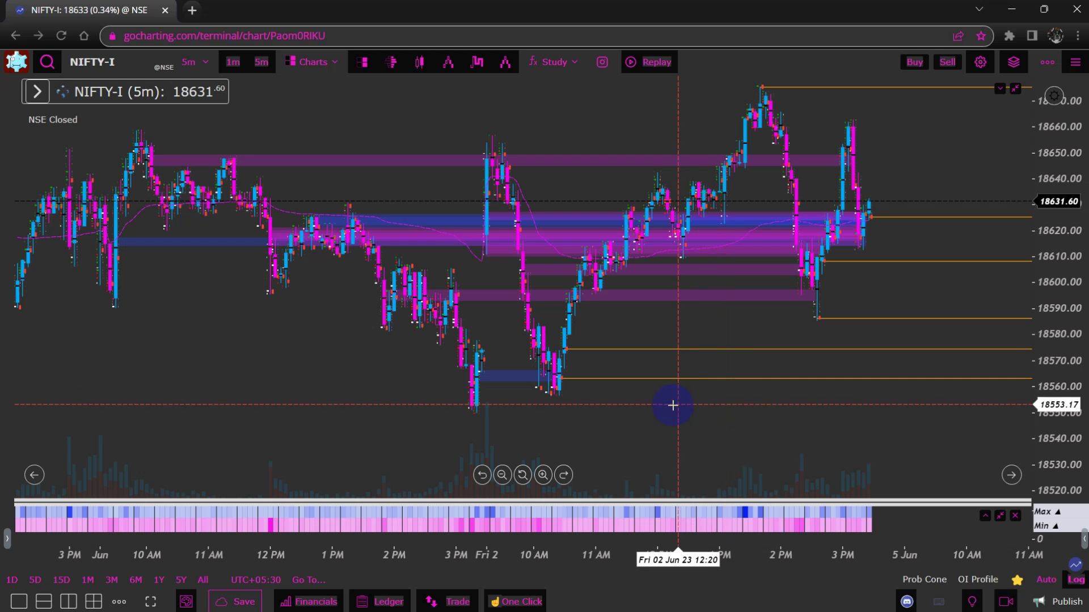
Examine the 2 June morning decline and recovery against the shaded zones and orange levels.
scroll(709, 407, "up", 3)
scroll(595, 415, "up", 3)
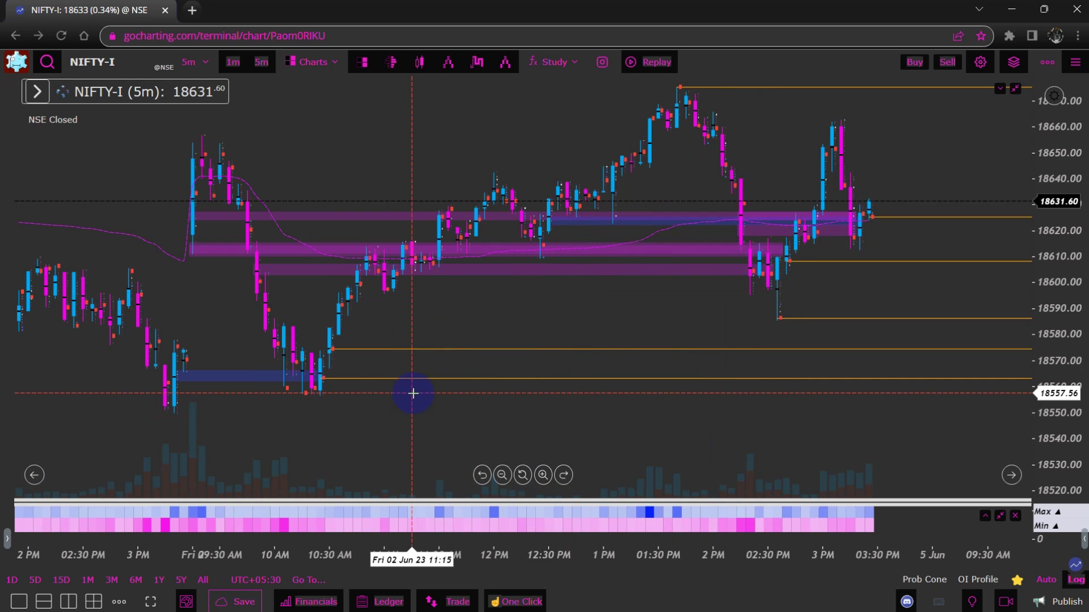
scroll(639, 410, "up", 3)
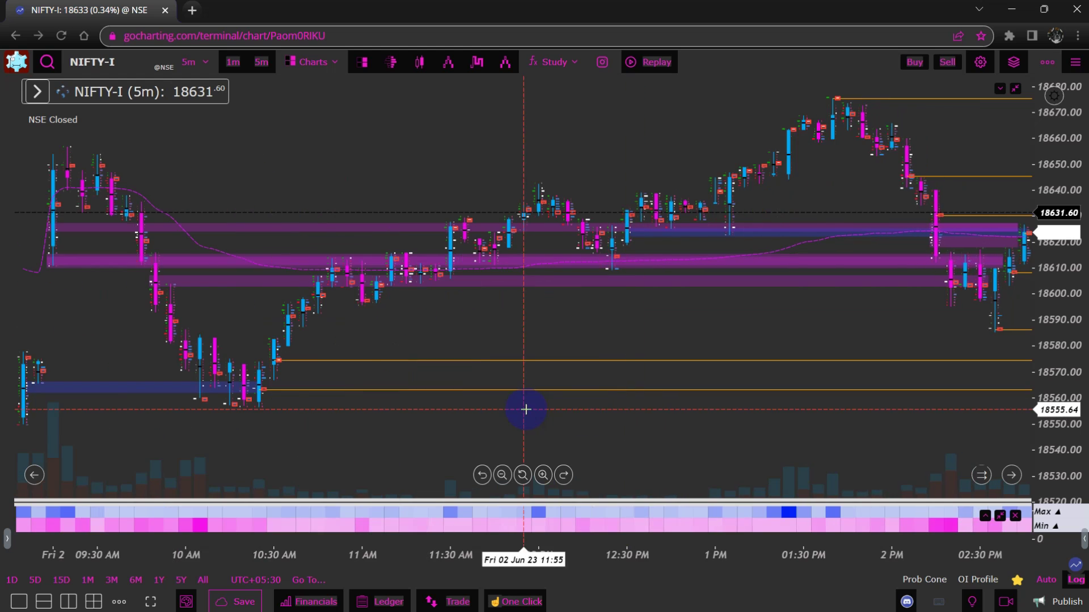
scroll(676, 421, "up", 2)
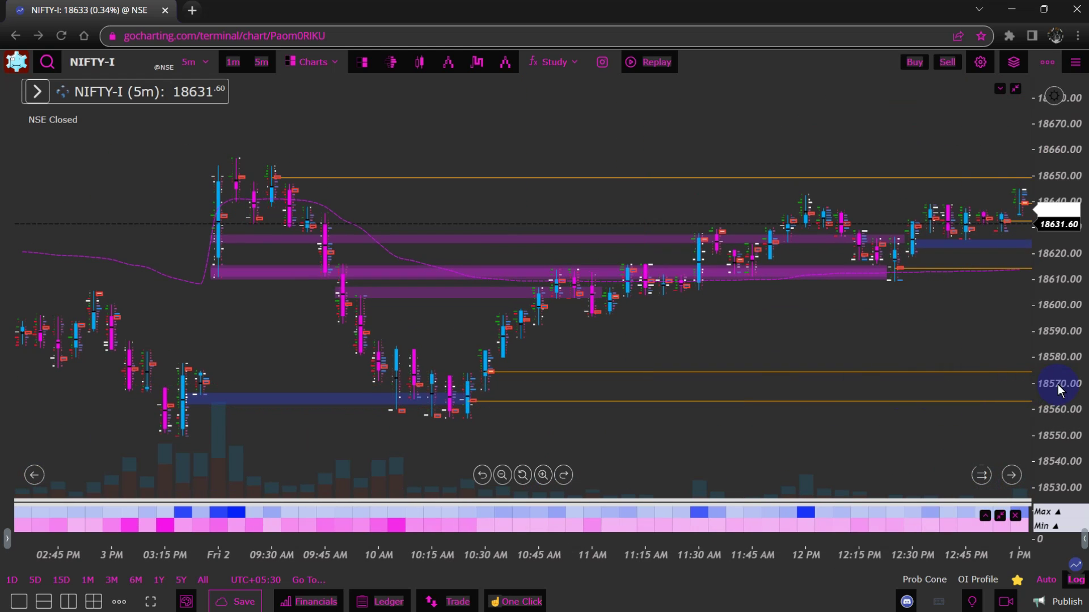
left_click_drag(1058, 389, 1052, 270)
left_click_drag(736, 409, 794, 360)
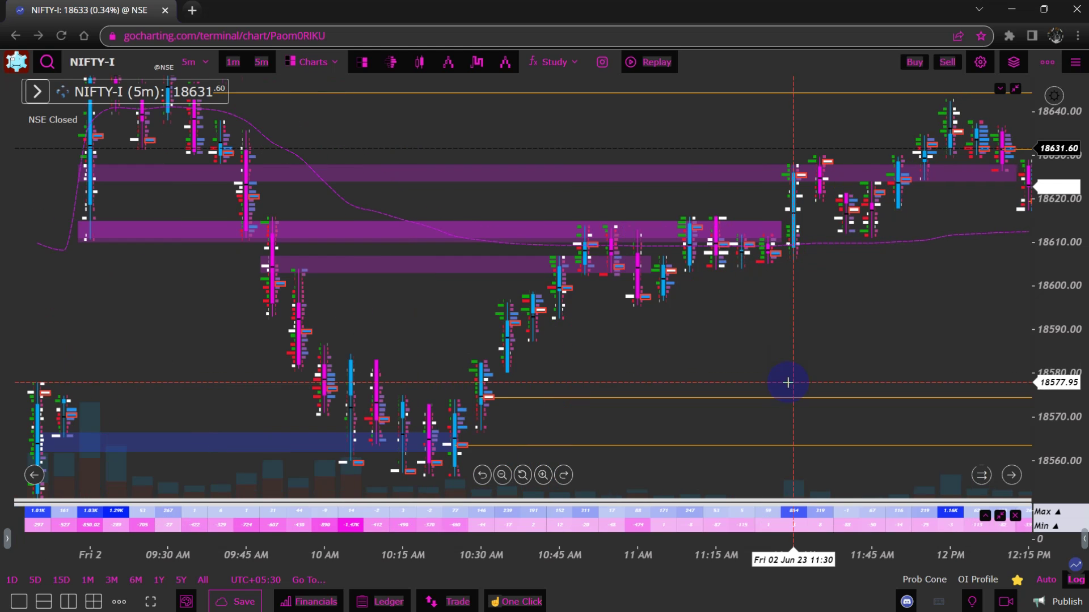
left_click_drag(1060, 368, 1059, 308)
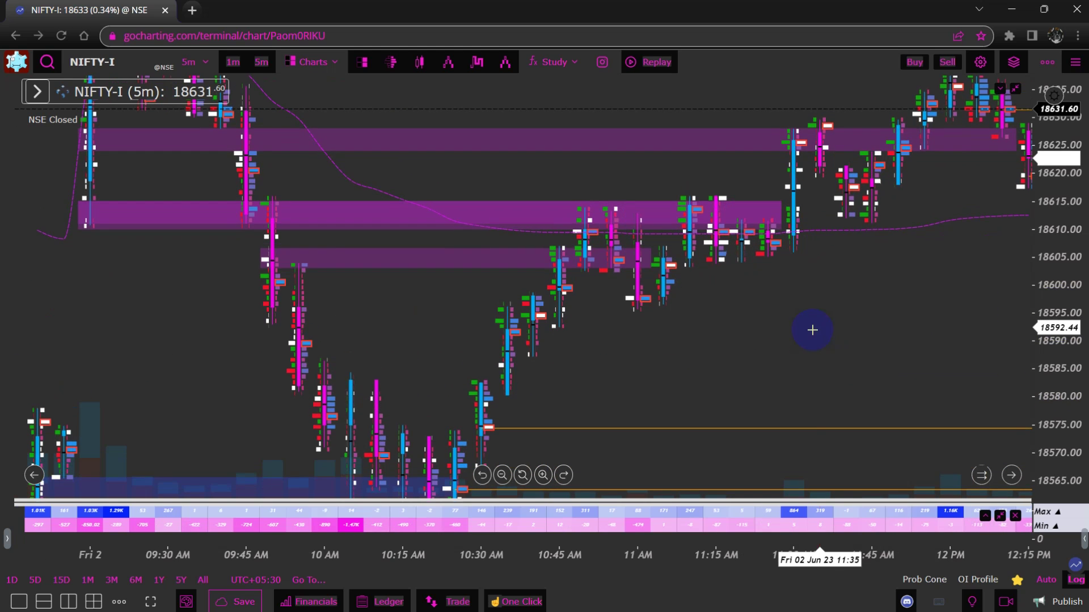
left_click_drag(809, 328, 851, 267)
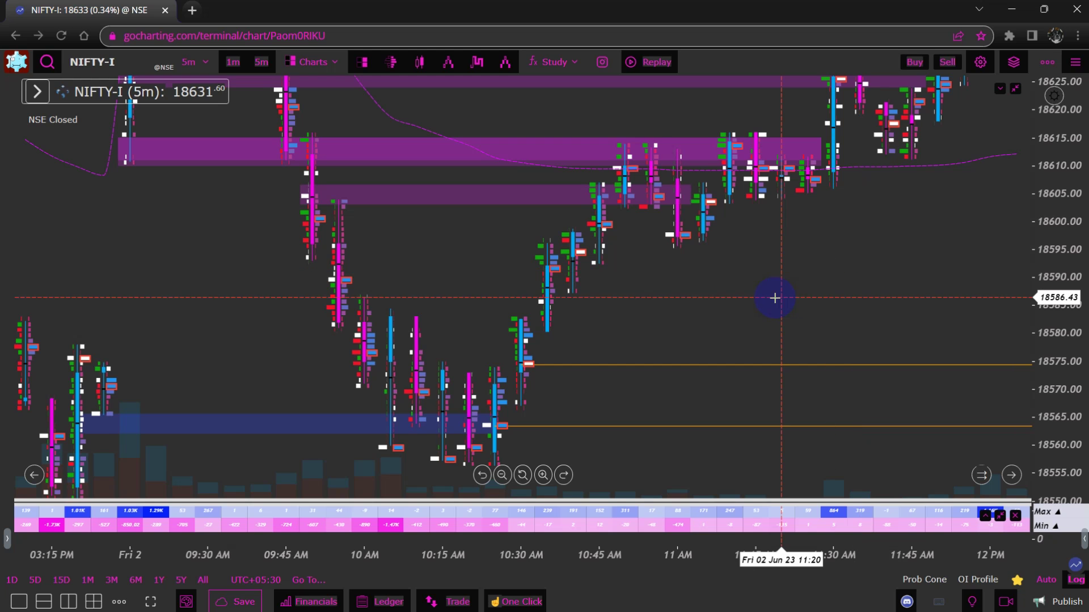
left_click_drag(772, 299, 814, 277)
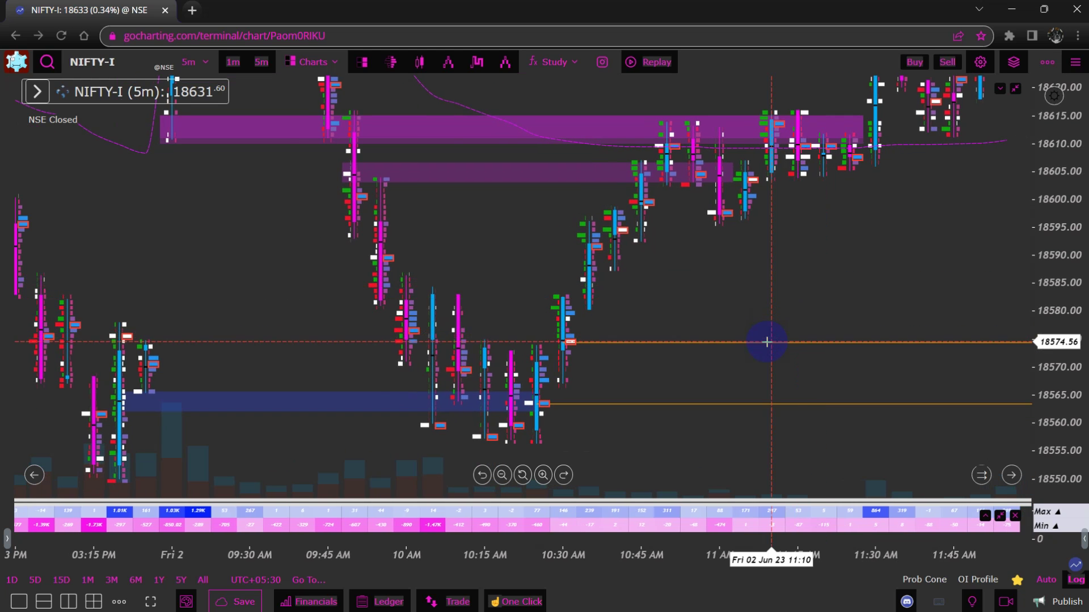
Examine the footprint, COTH and COTL figures of the candles around the 2 June morning low, from 10:00 AM to 10:35 AM.
scroll(767, 341, "up", 1)
left_click_drag(1060, 351, 1063, 328)
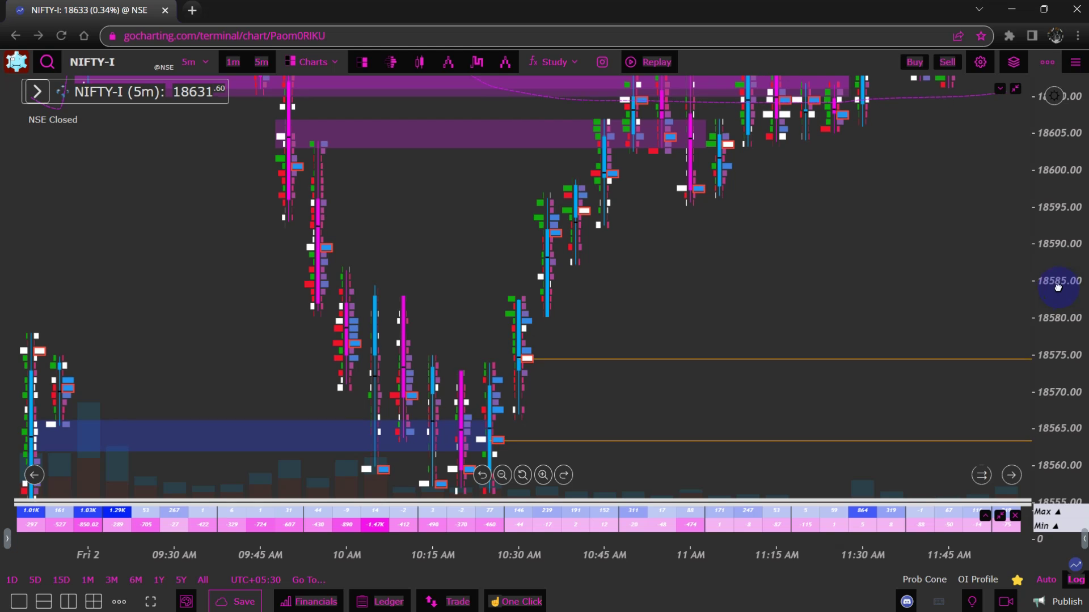
scroll(774, 355, "up", 1)
left_click_drag(774, 355, 803, 321)
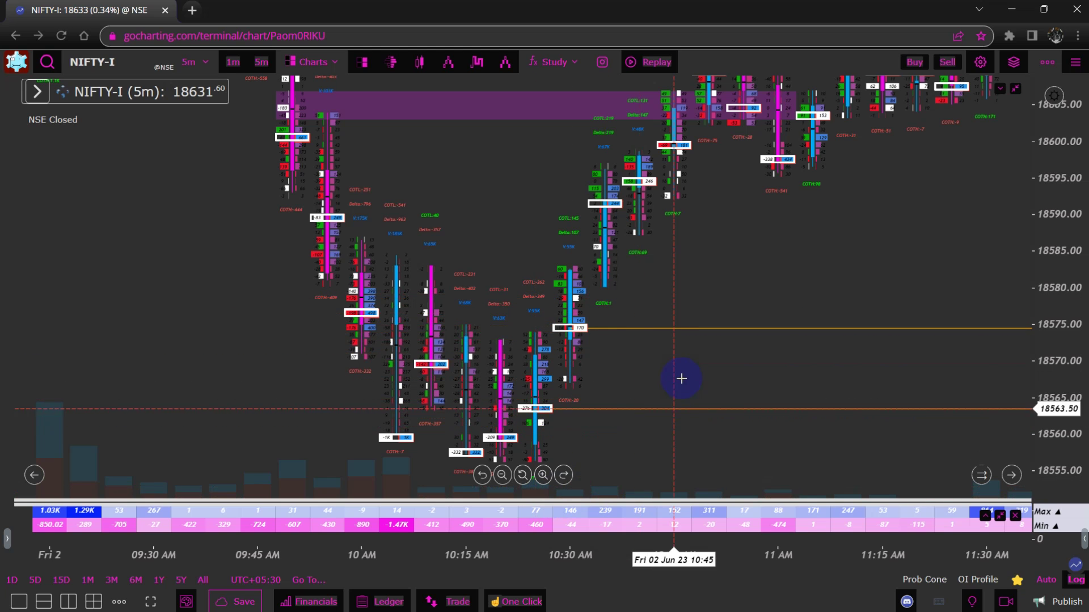
left_click_drag(681, 378, 758, 304)
left_click_drag(462, 417, 485, 479)
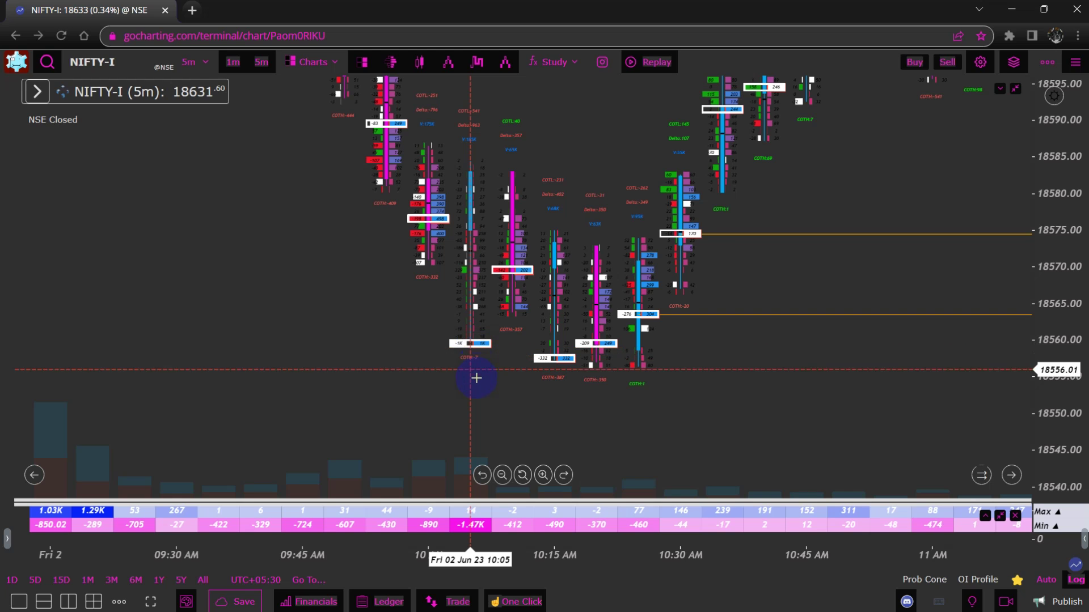
scroll(474, 372, "up", 2)
left_click_drag(464, 396, 498, 396)
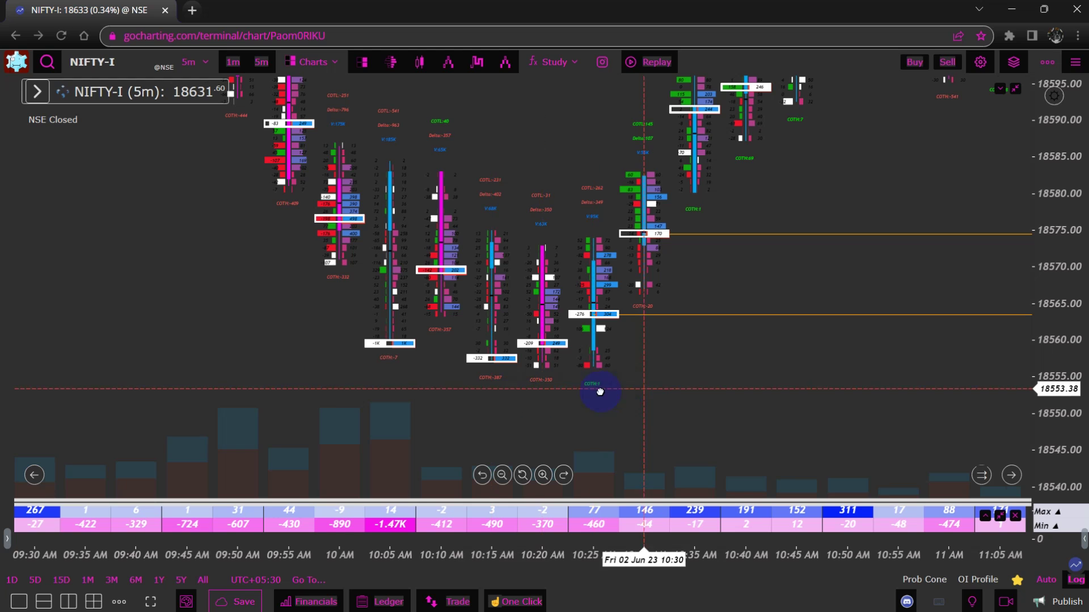
left_click_drag(601, 391, 538, 405)
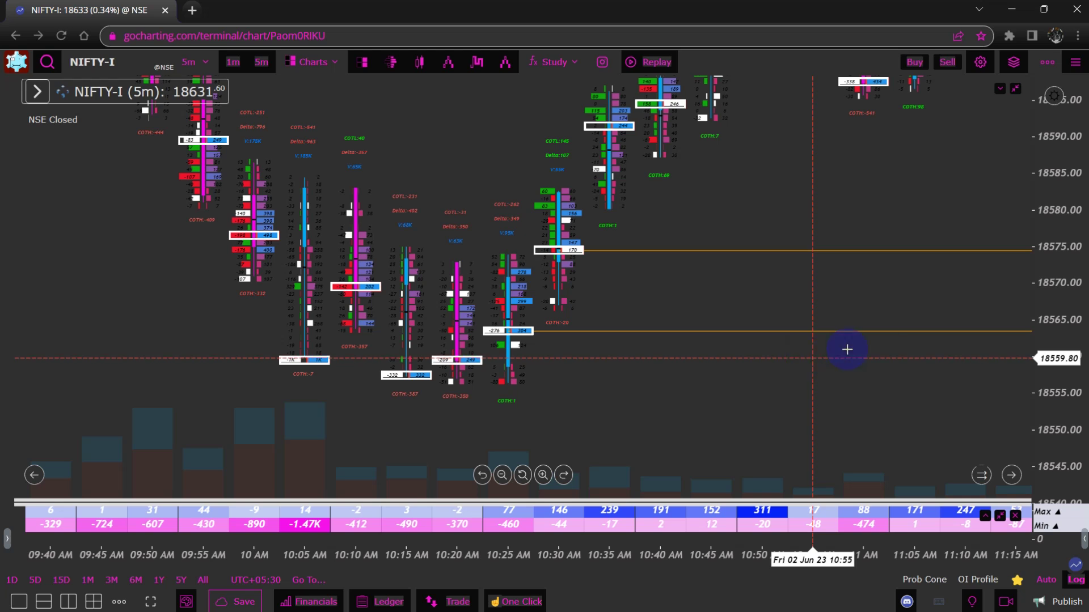
Examine the 2 June opening candles and the 09:45 to 10:30 AM decline against the shaded zones and the max/min delta rows.
left_click_drag(1071, 343, 1065, 317)
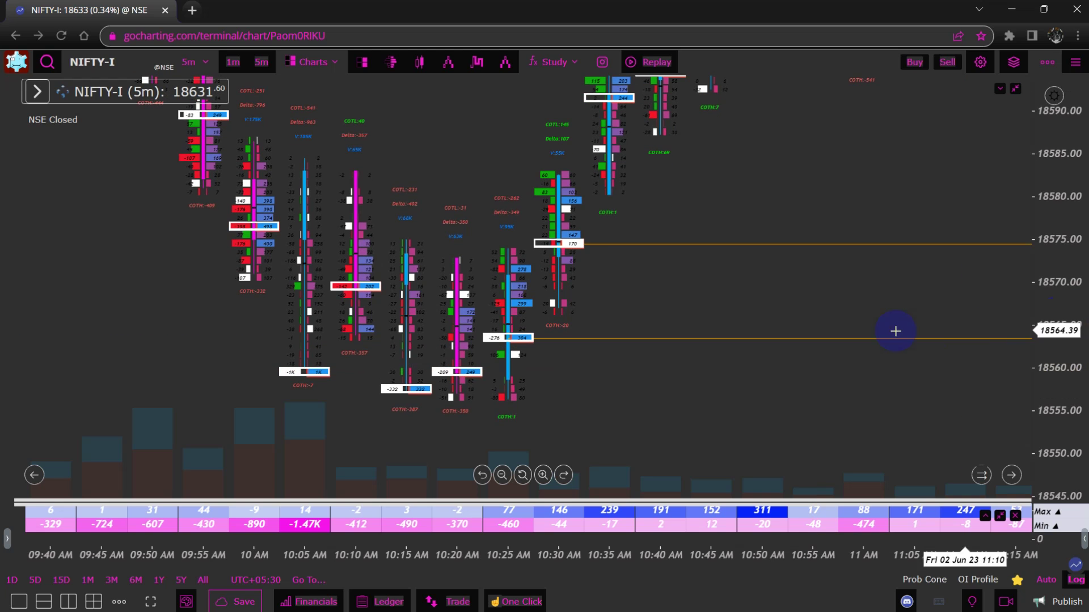
scroll(827, 354, "down", 2)
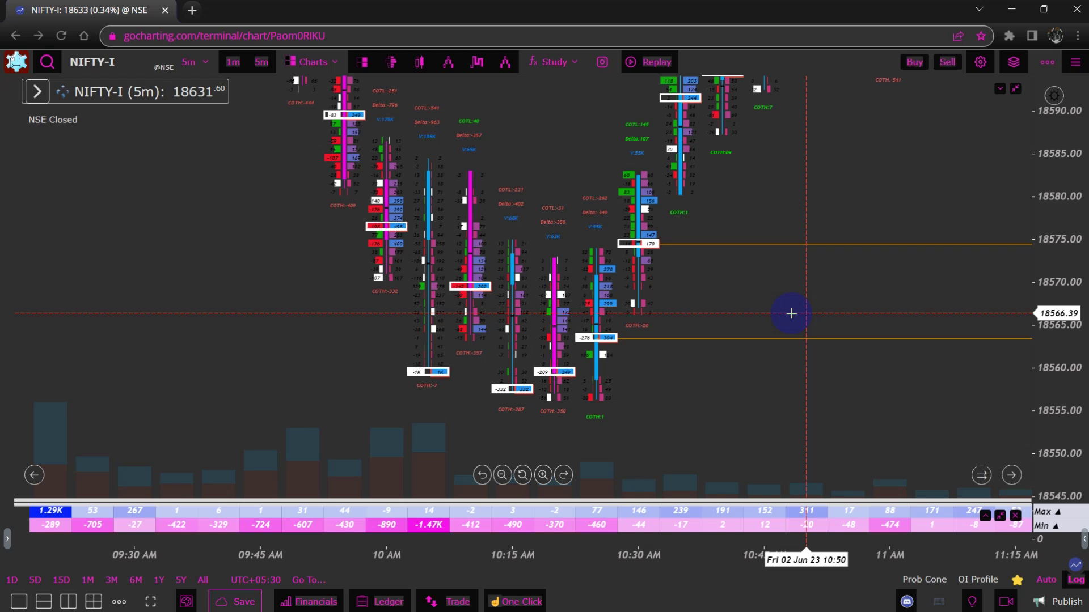
left_click_drag(791, 313, 598, 454)
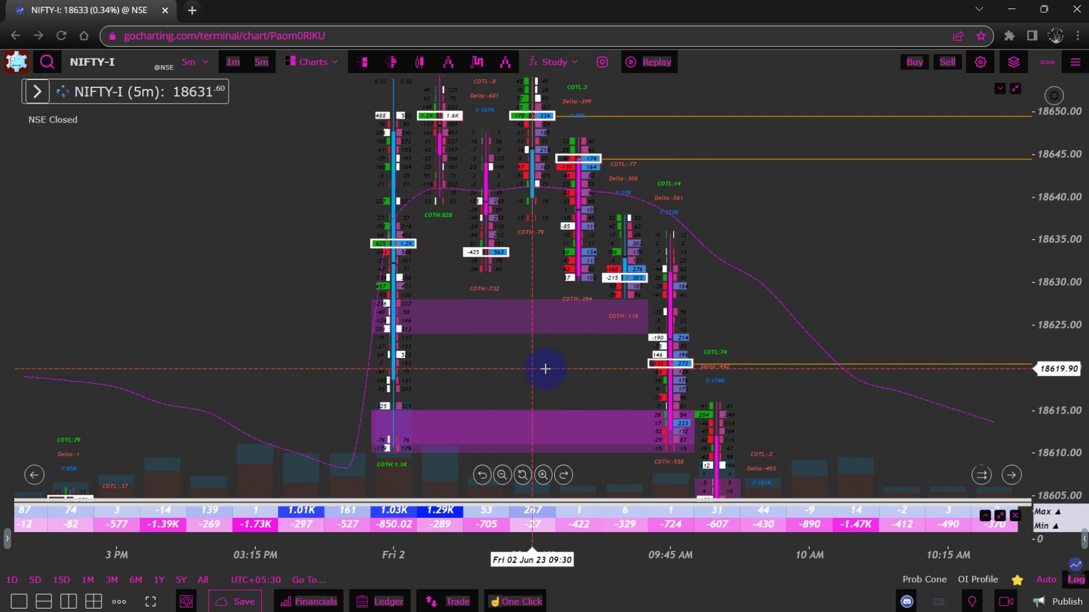
left_click_drag(547, 369, 606, 432)
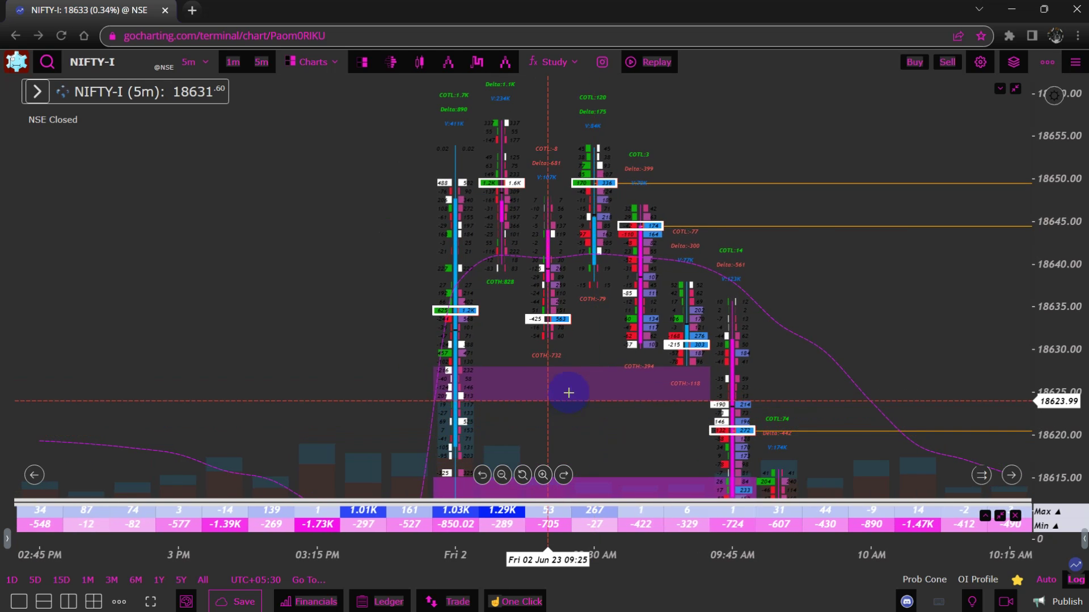
left_click_drag(449, 316, 524, 334)
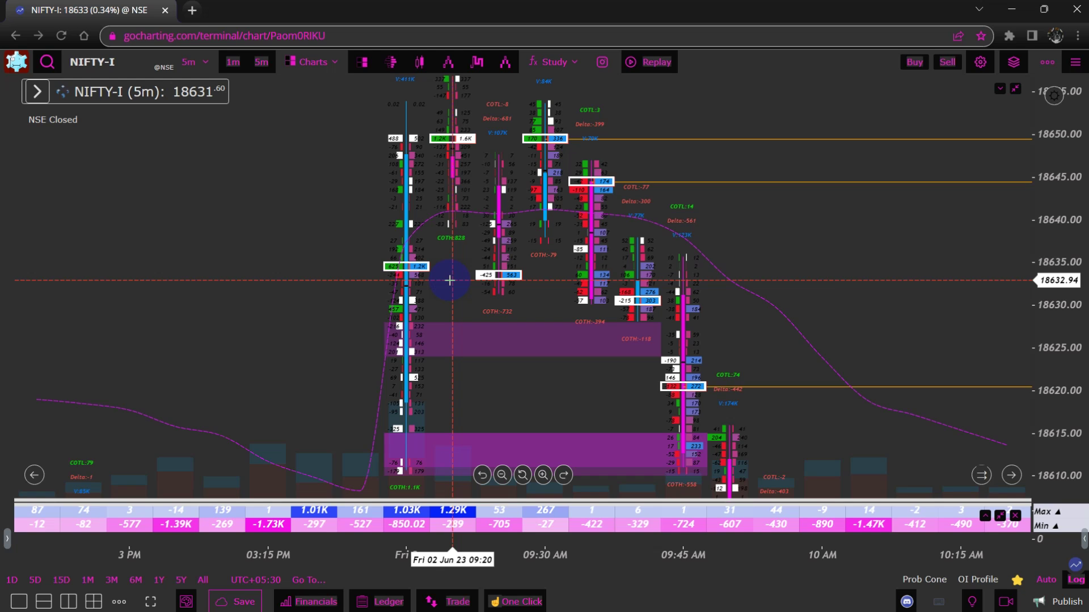
left_click_drag(463, 280, 422, 212)
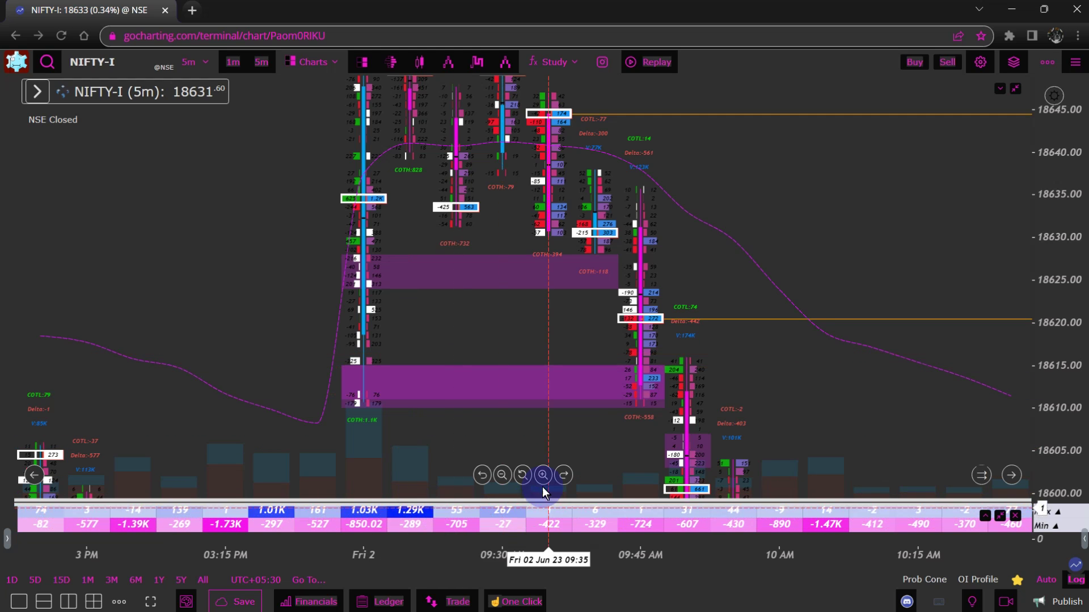
left_click_drag(576, 413, 428, 259)
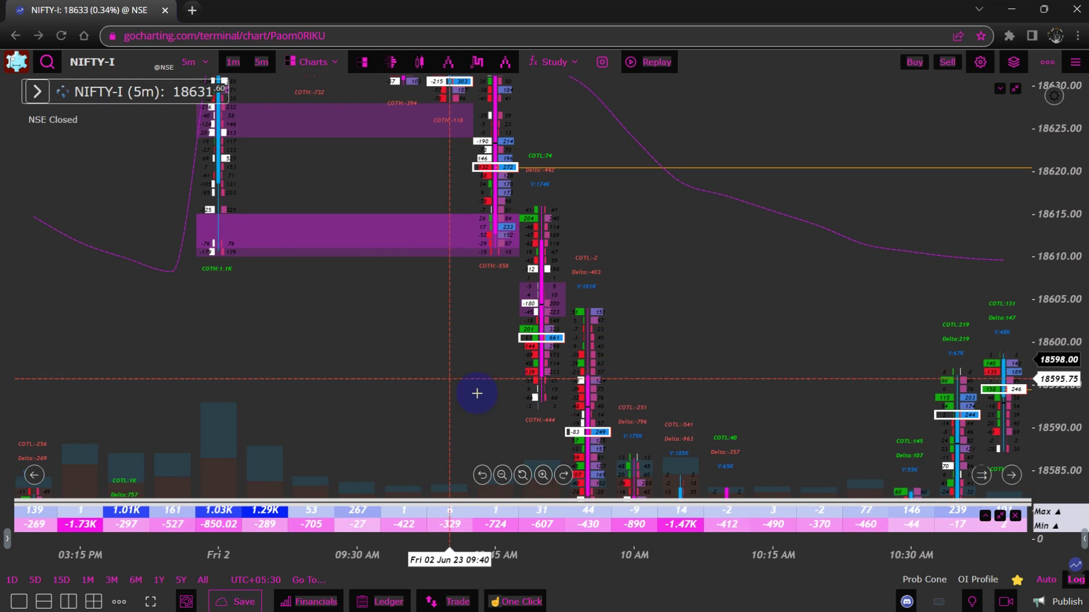
left_click_drag(479, 394, 382, 275)
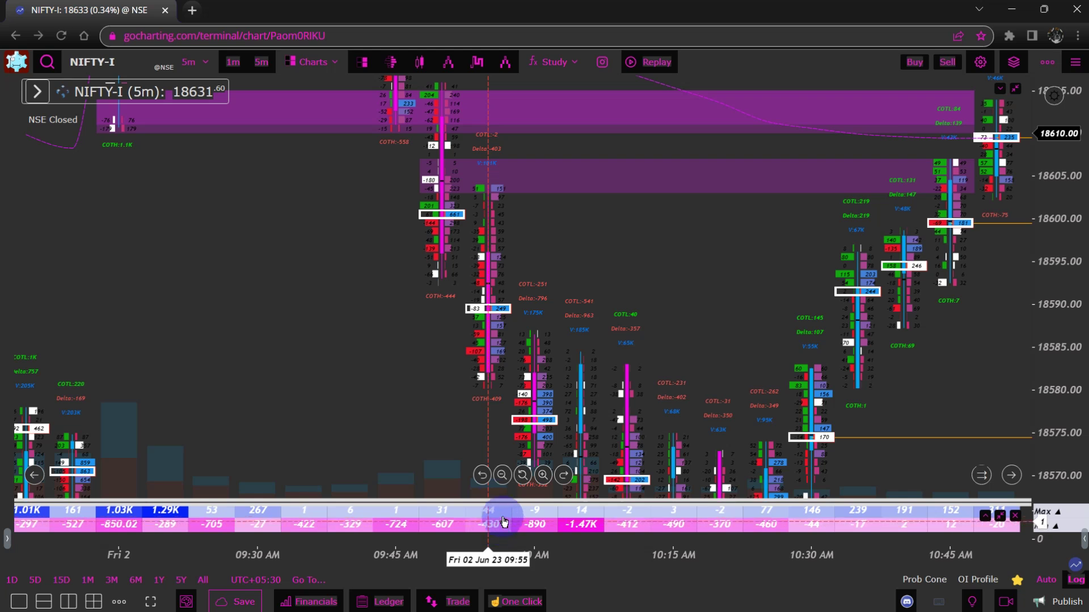
left_click_drag(432, 376, 430, 343)
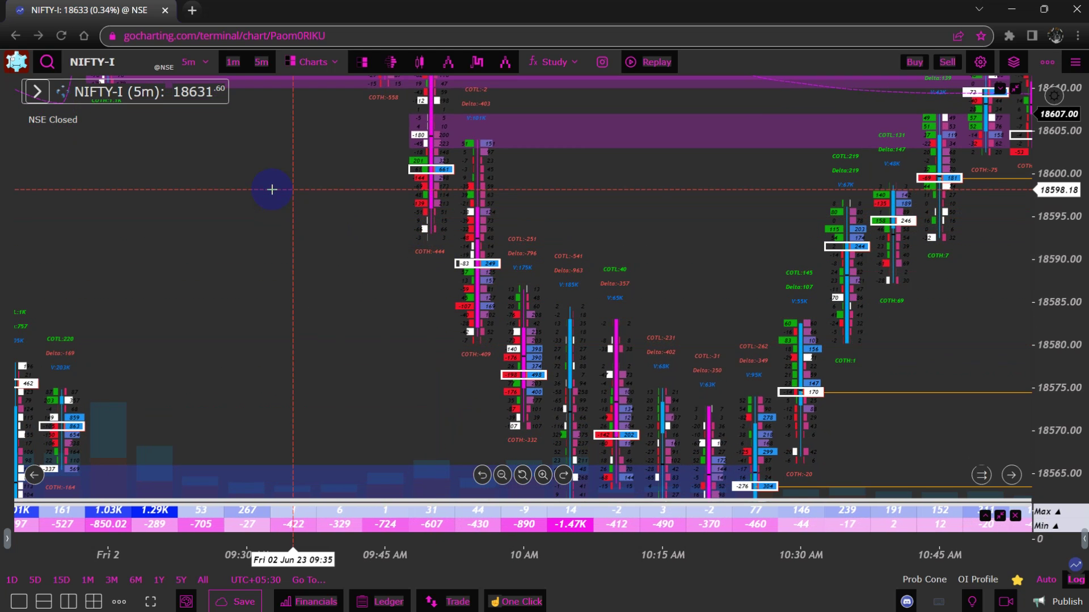
Mark a right-extended price zone from the 09:45 candle at about 18601.35 to 18595.92, outlined in pale pink E8D2D2.
left_click(9, 542)
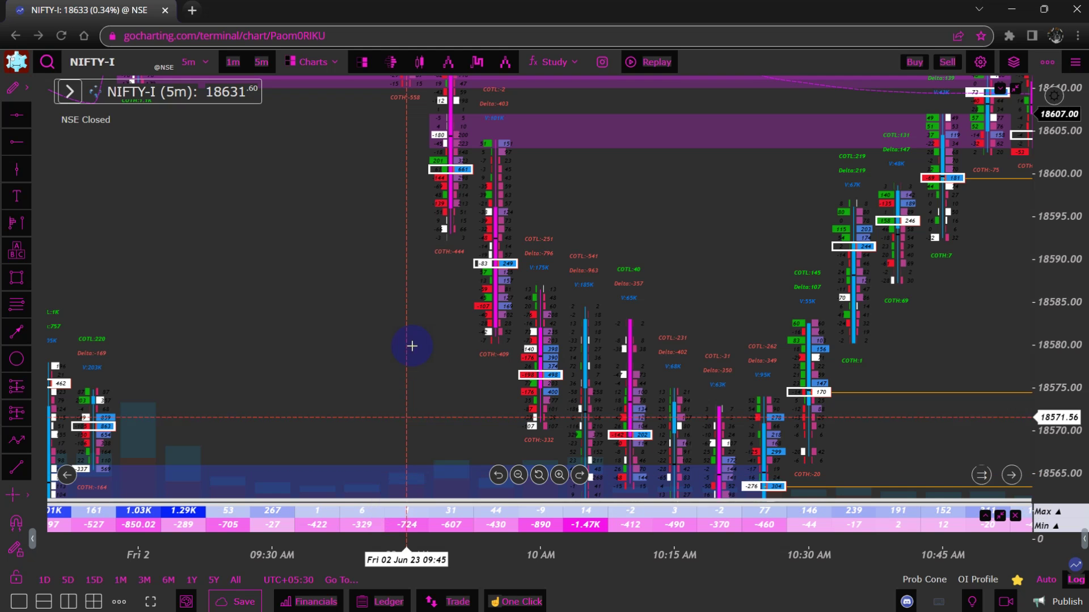
left_click(401, 165)
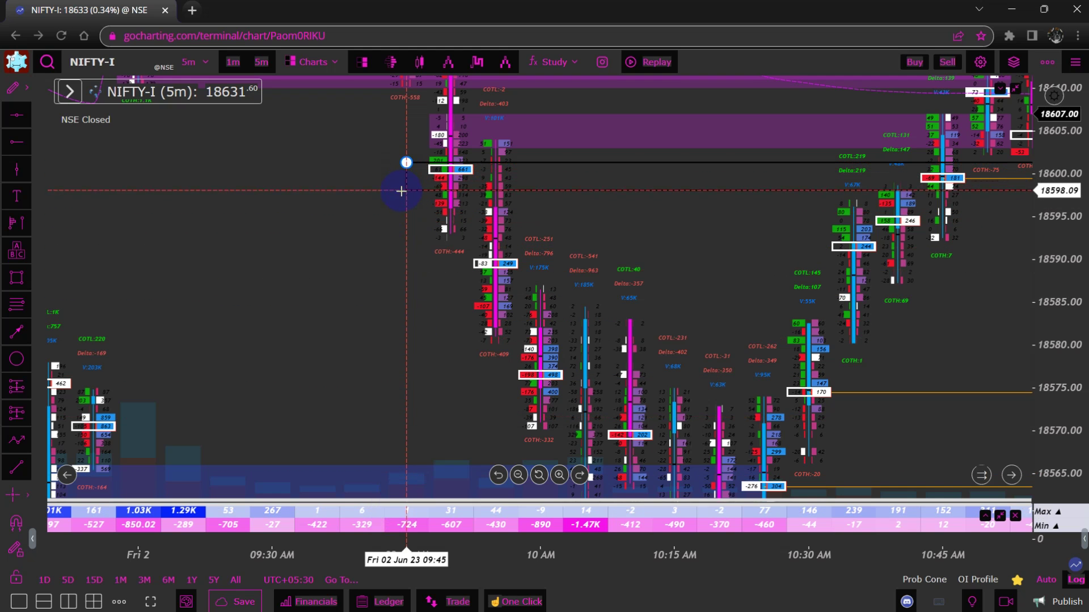
left_click(398, 209)
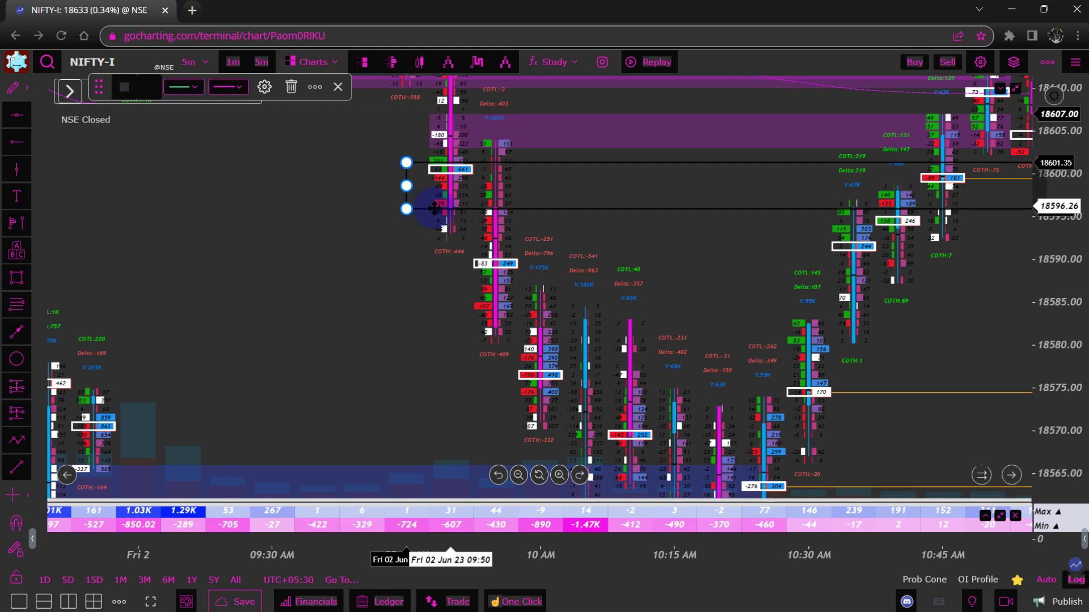
left_click(124, 88)
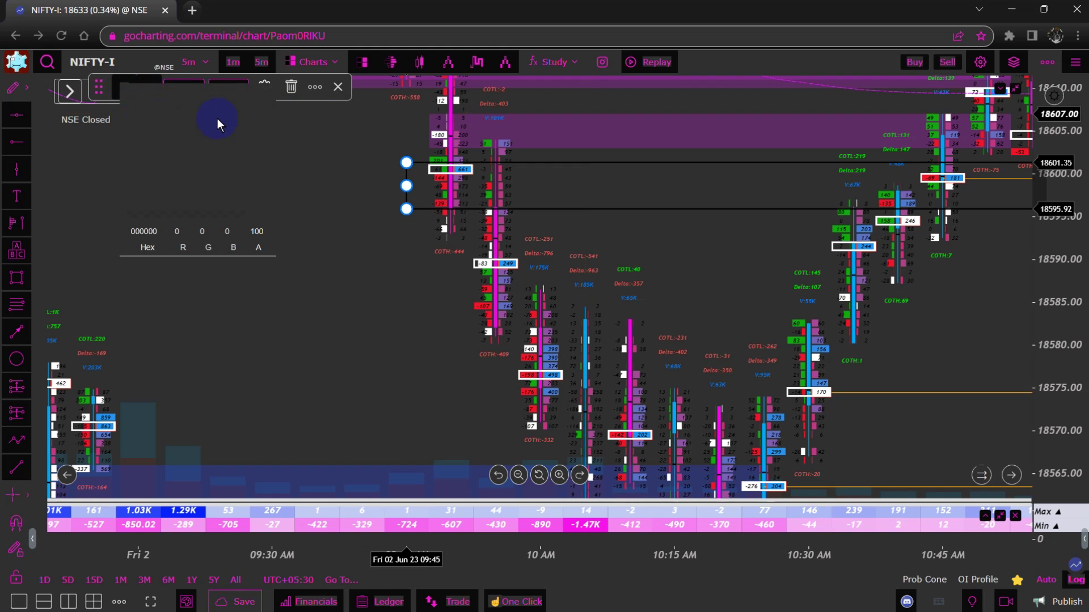
left_click_drag(217, 118, 141, 101)
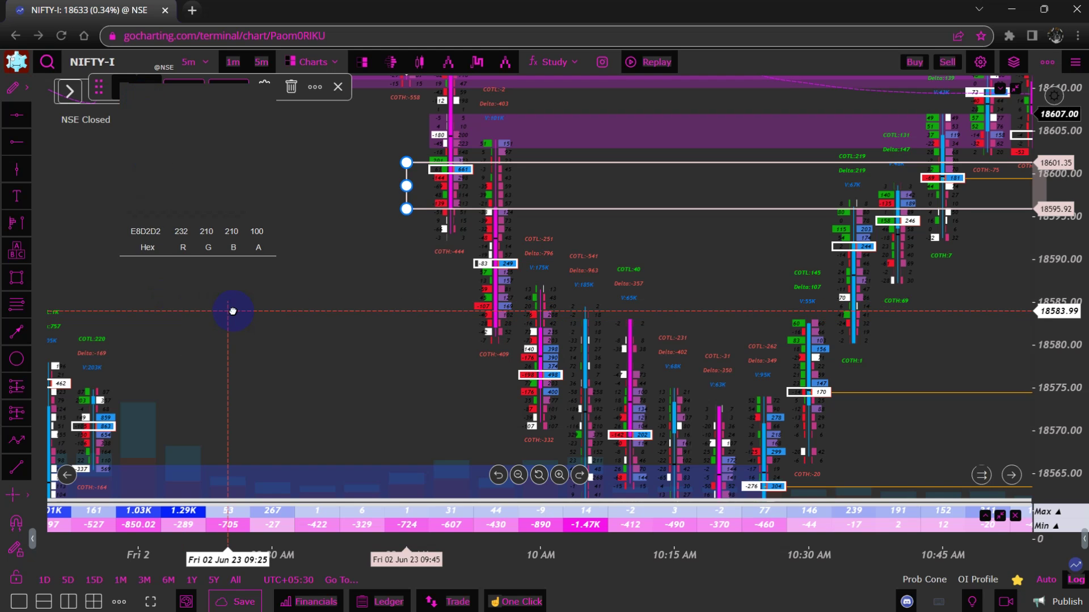
left_click(233, 311)
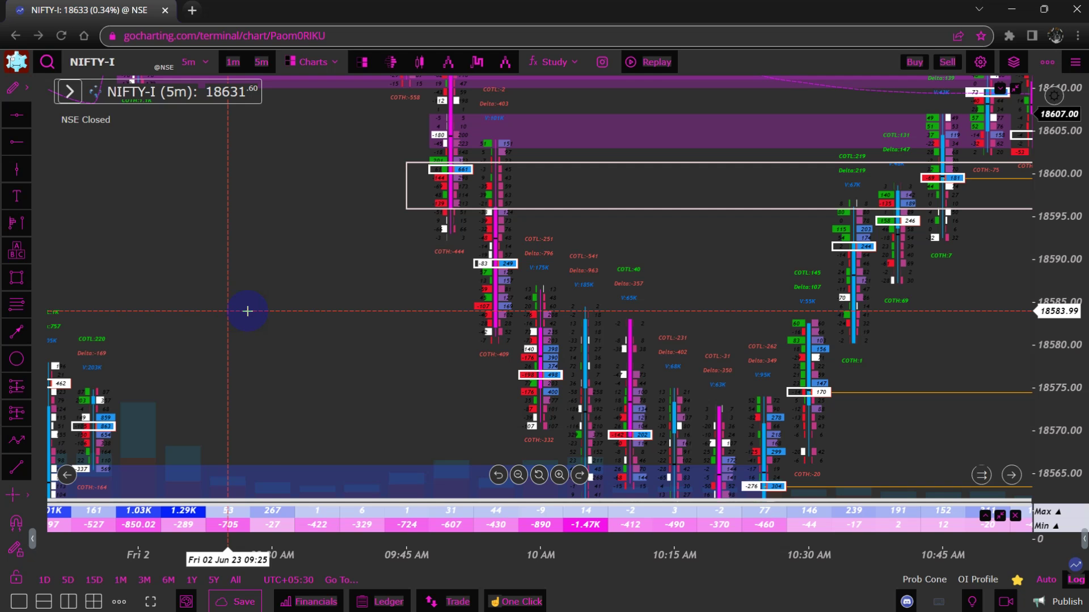
Mark a right-extended zone at the morning low from 09:50, about 18560.81 to 18556.39, outlined in light pink E0B9B9.
left_click_drag(287, 342, 212, 256)
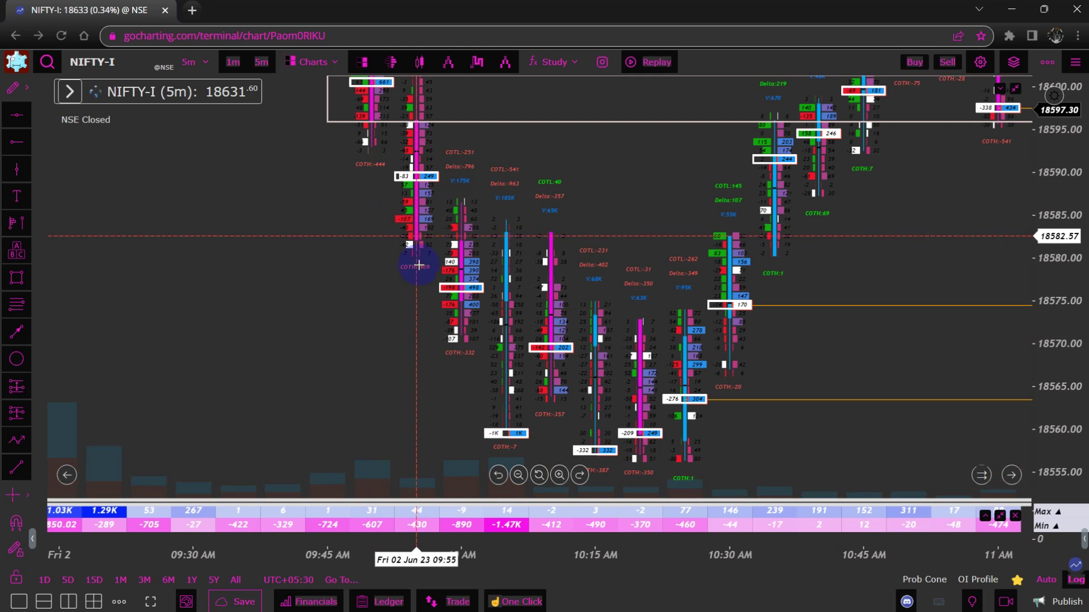
left_click_drag(437, 369, 375, 329)
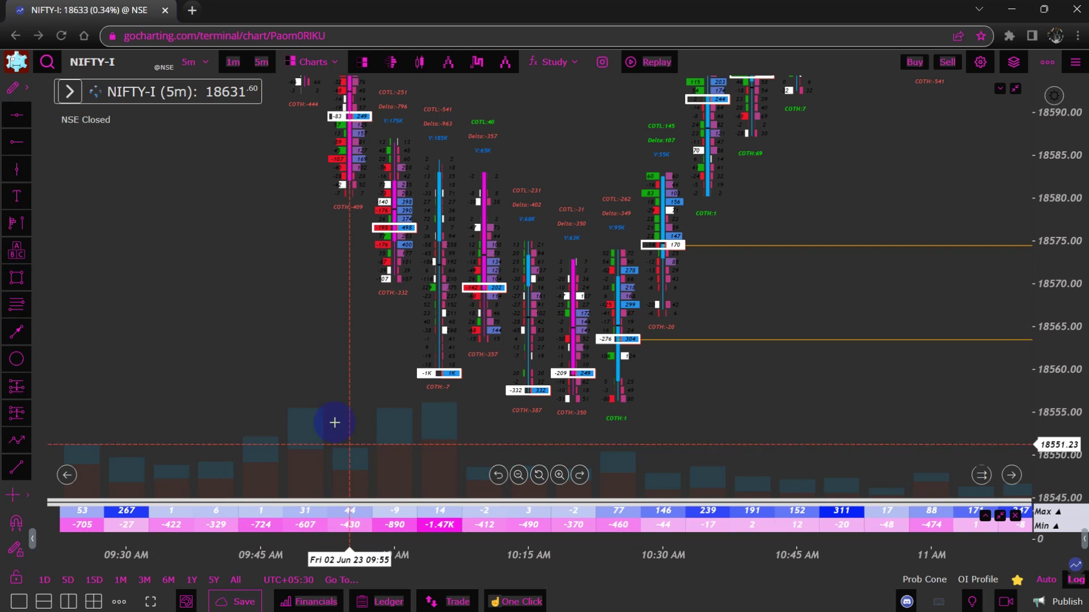
left_click(319, 371)
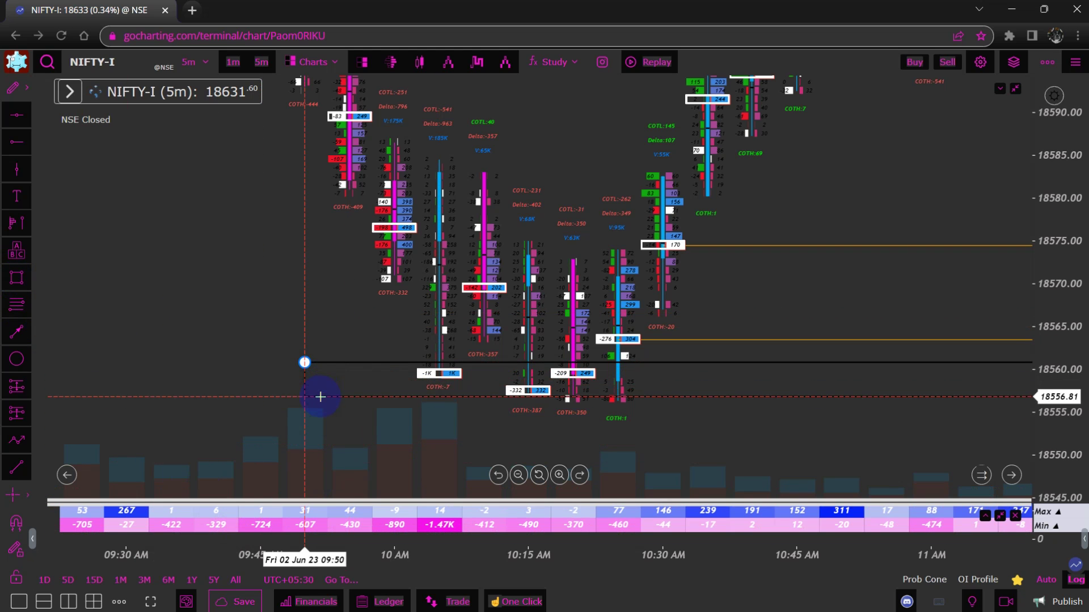
left_click(311, 399)
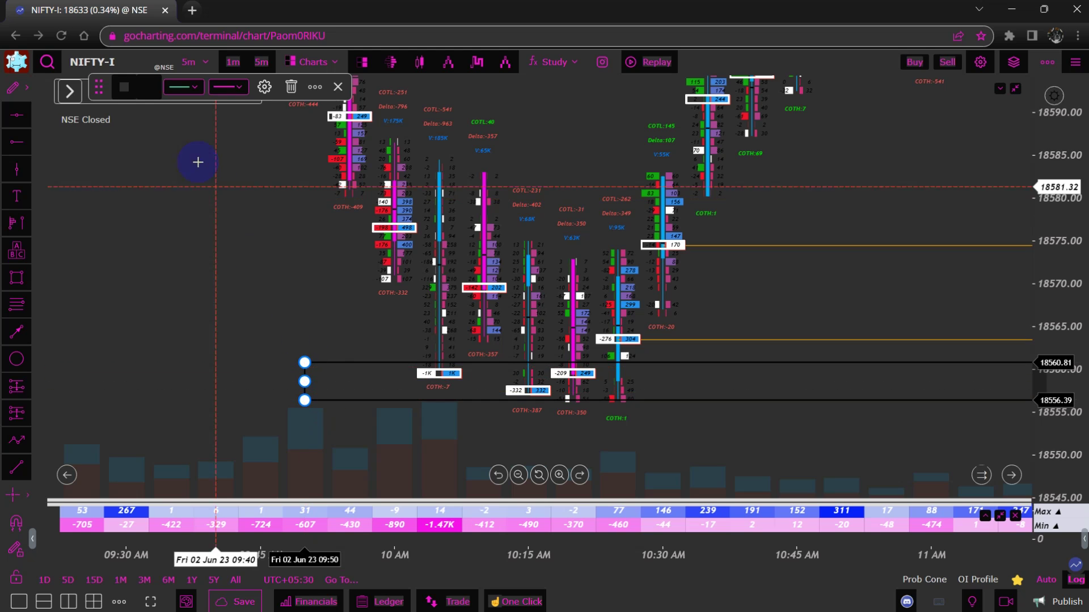
left_click(125, 87)
left_click(173, 112)
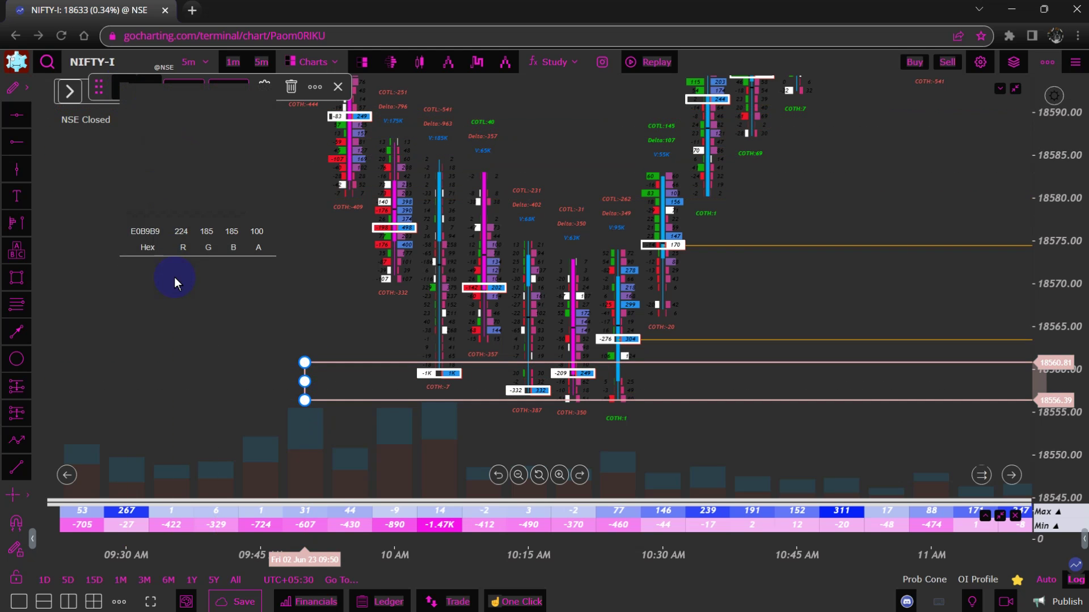
left_click(256, 336)
left_click_drag(256, 335, 211, 309)
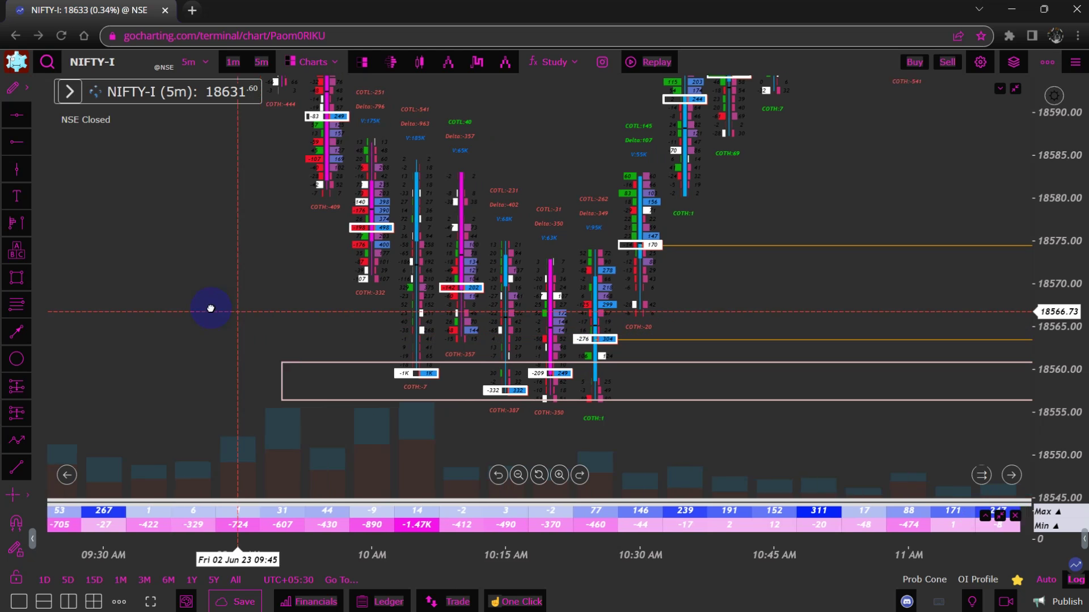
left_click(289, 381)
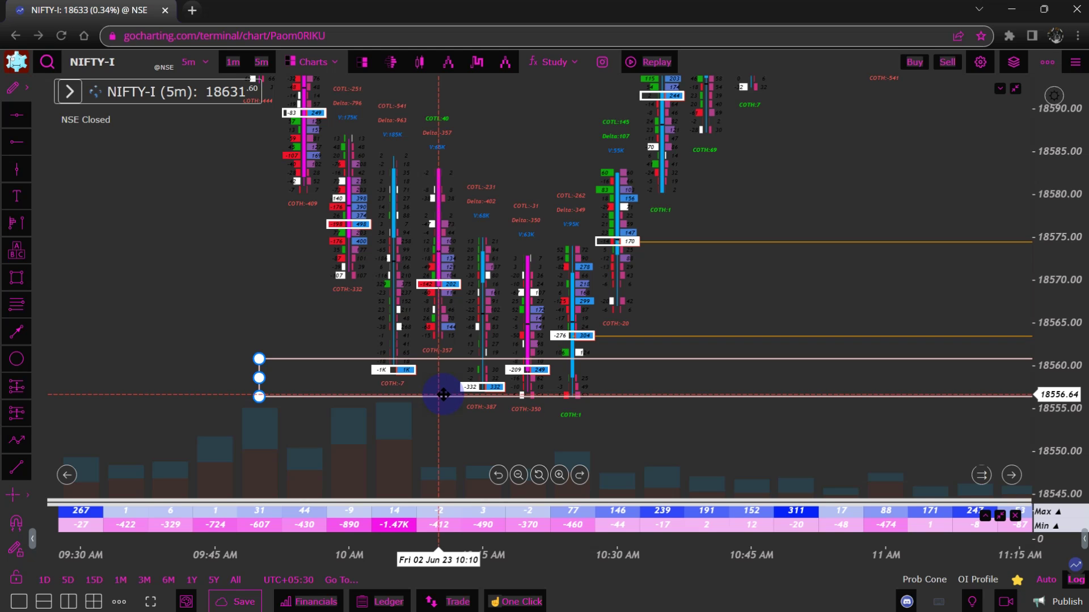
left_click(397, 487)
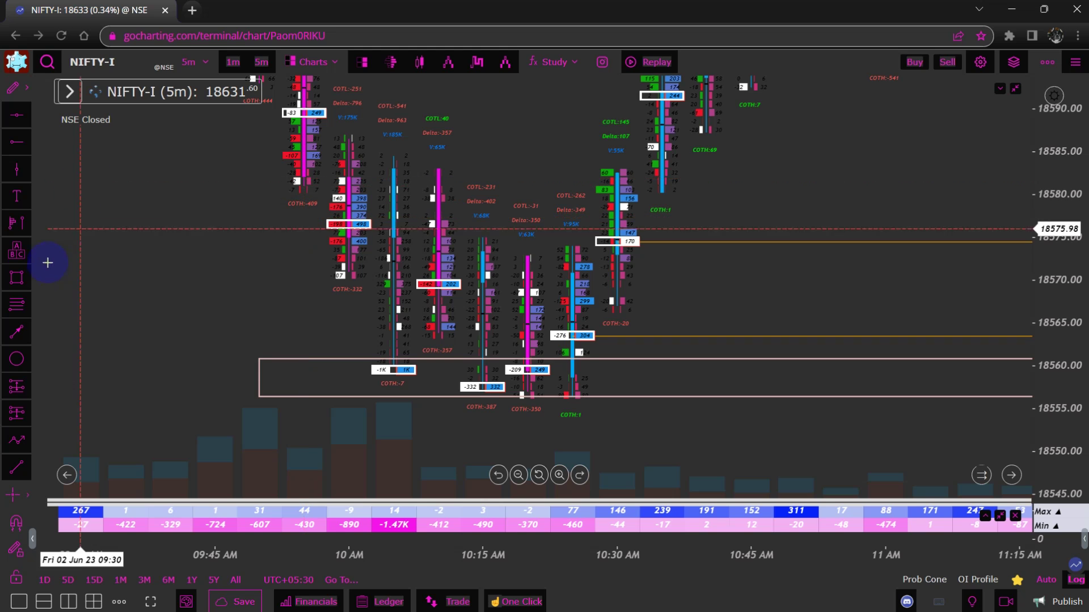
Mark a right-extended zone from 09:45 at about 18577.73 to 18572.81 with a light pink outline.
left_click(195, 213)
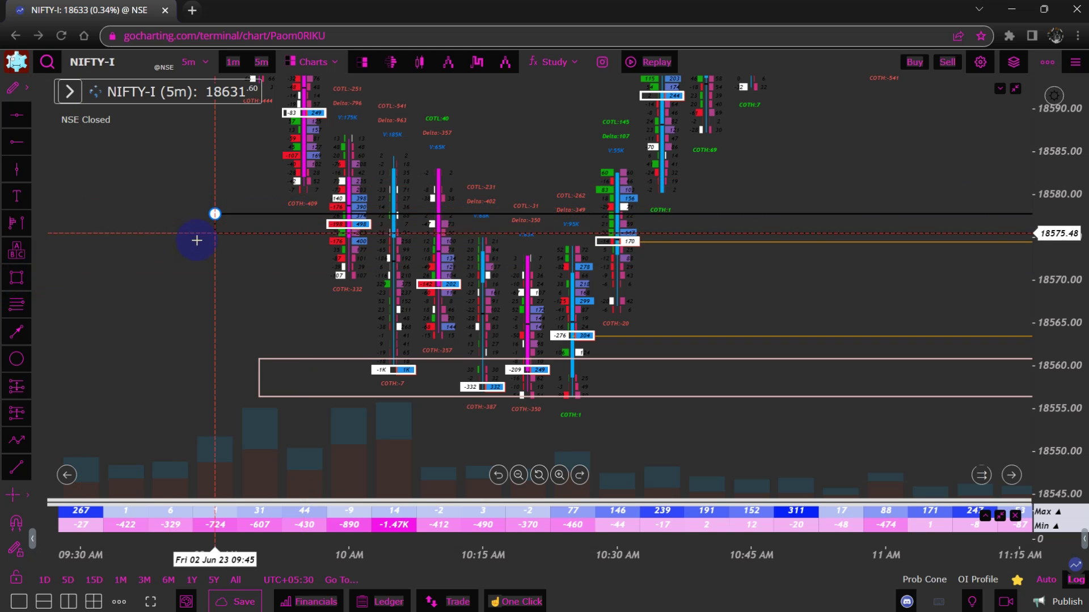
left_click(200, 257)
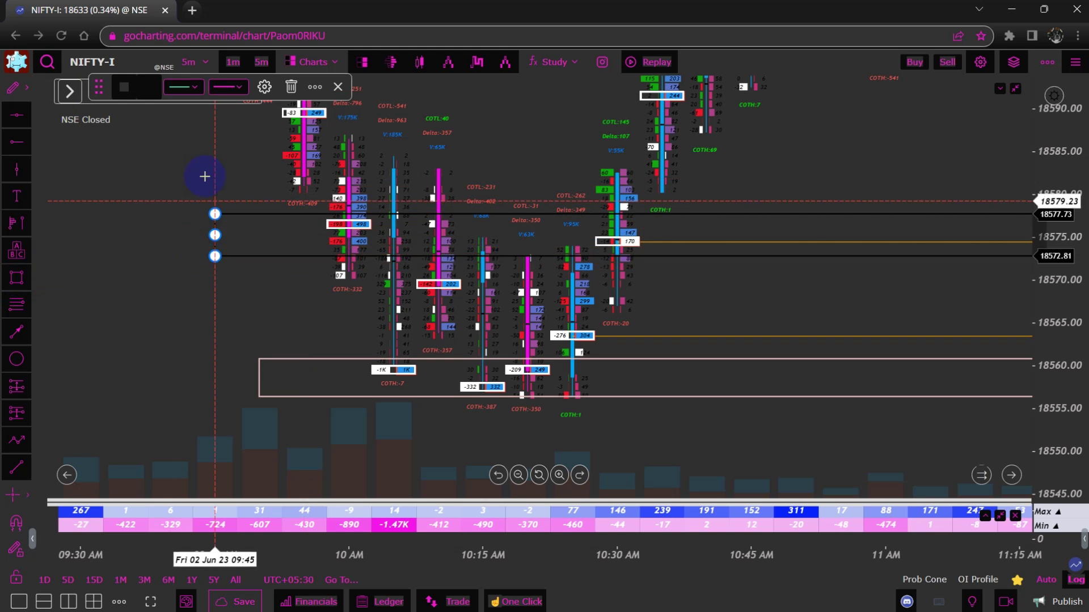
left_click(125, 88)
left_click(154, 98)
left_click_drag(154, 97, 328, 308)
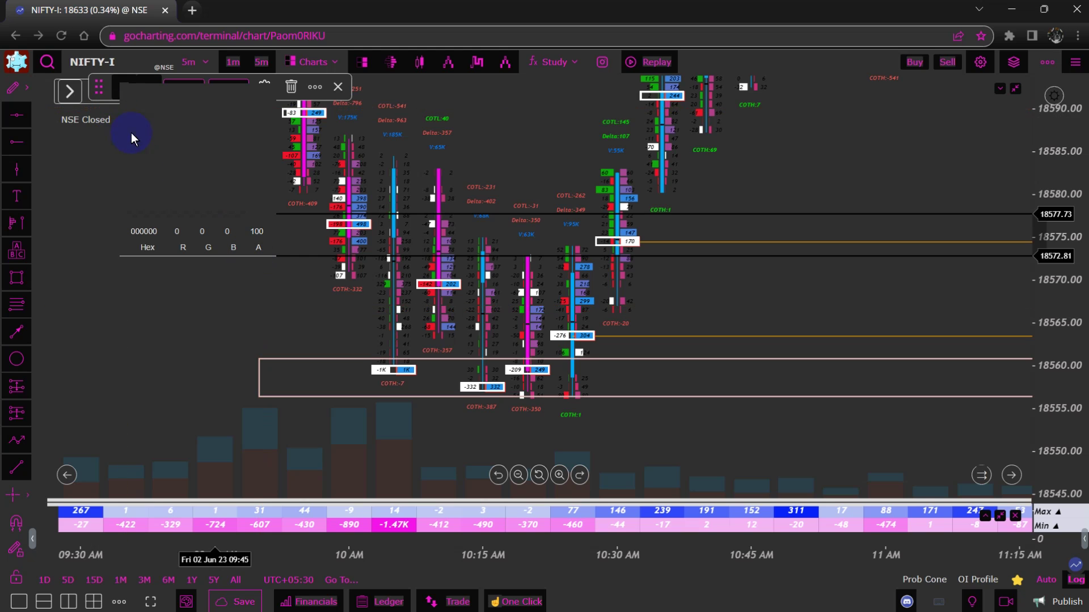
left_click(165, 99)
left_click(150, 306)
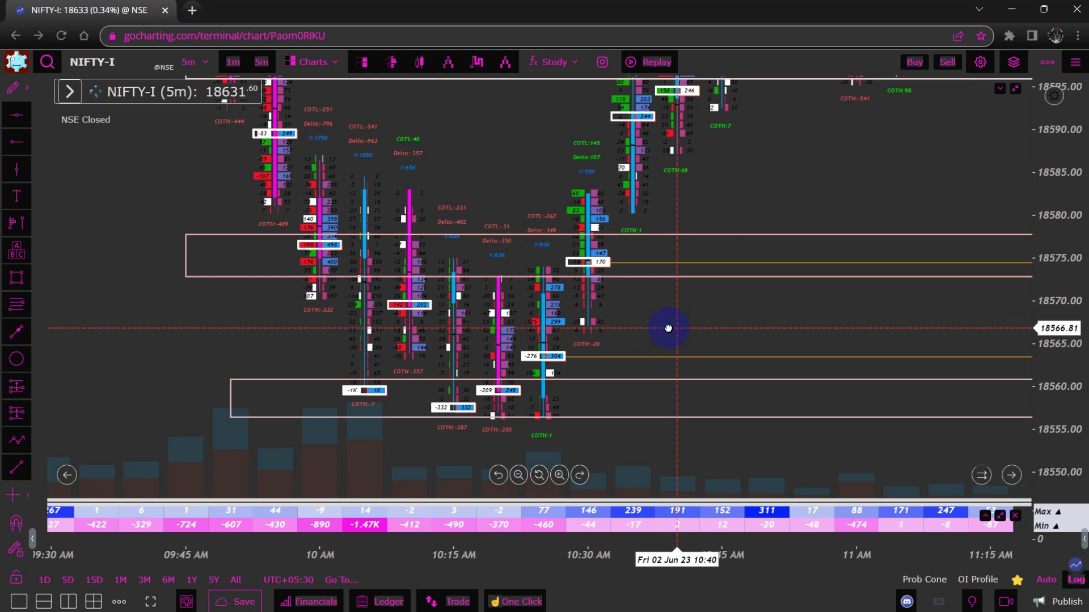
Examine how the candles from the 10:25 AM low through 12:45 PM react at the three outlined zones.
left_click_drag(697, 308, 669, 329)
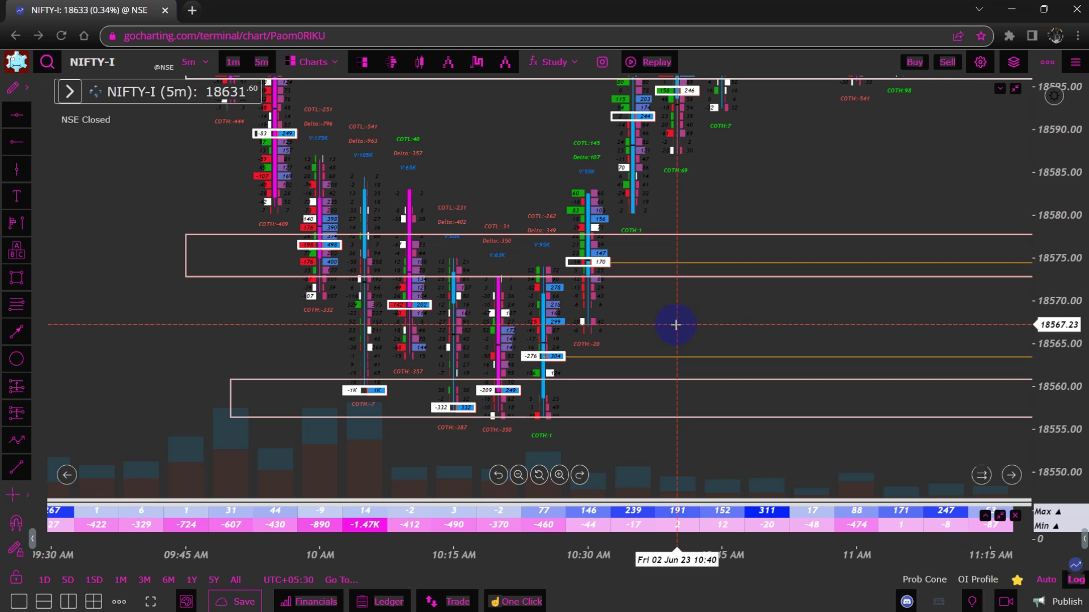
left_click_drag(672, 324, 545, 331)
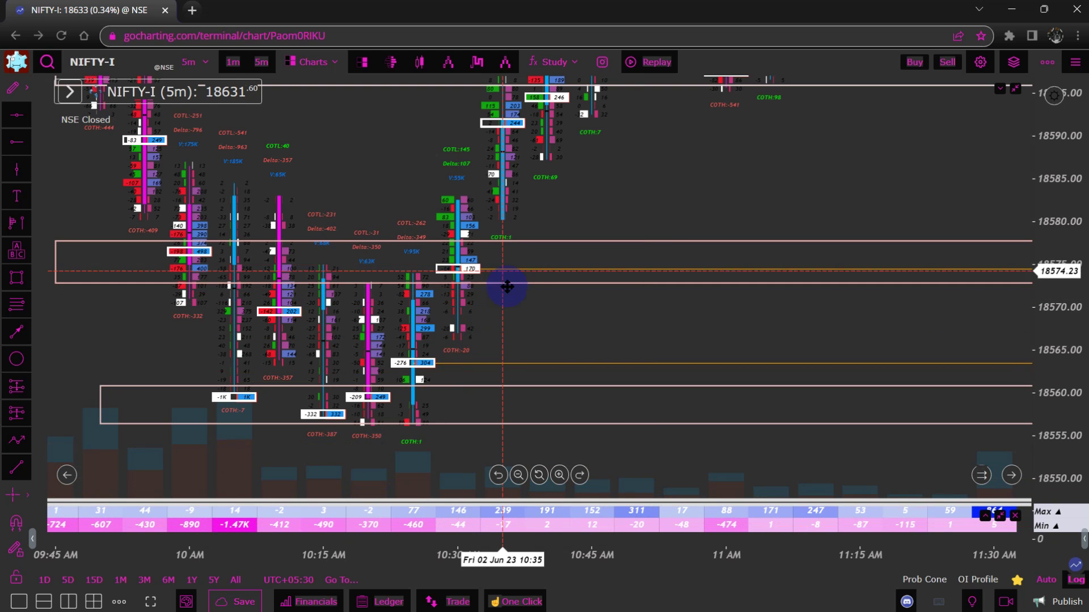
left_click_drag(615, 342, 529, 365)
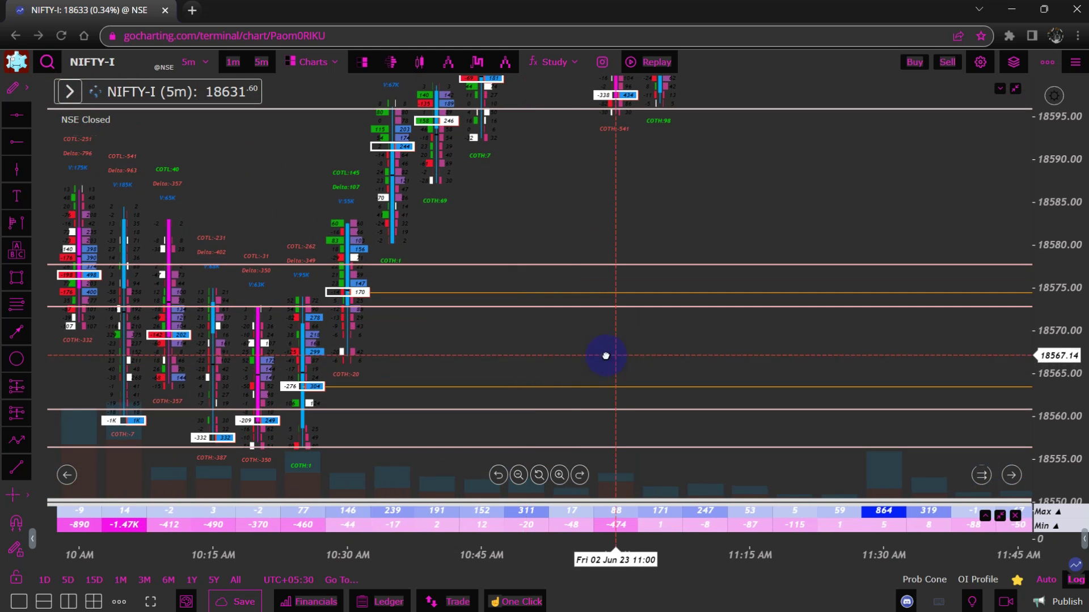
left_click_drag(603, 355, 444, 378)
scroll(444, 378, "down", 3)
left_click_drag(605, 369, 491, 408)
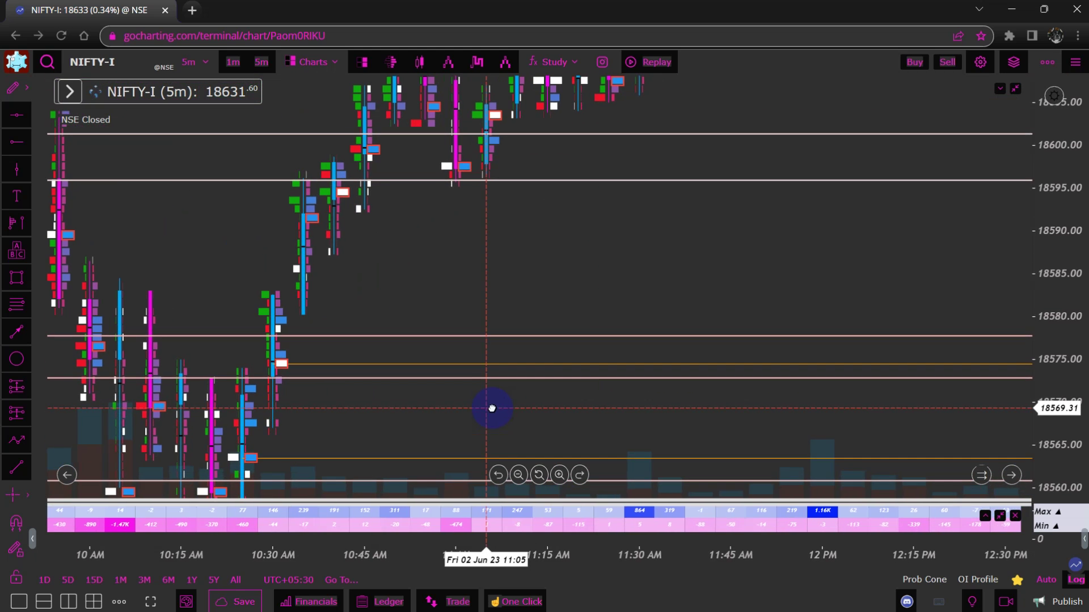
left_click_drag(582, 266, 534, 369)
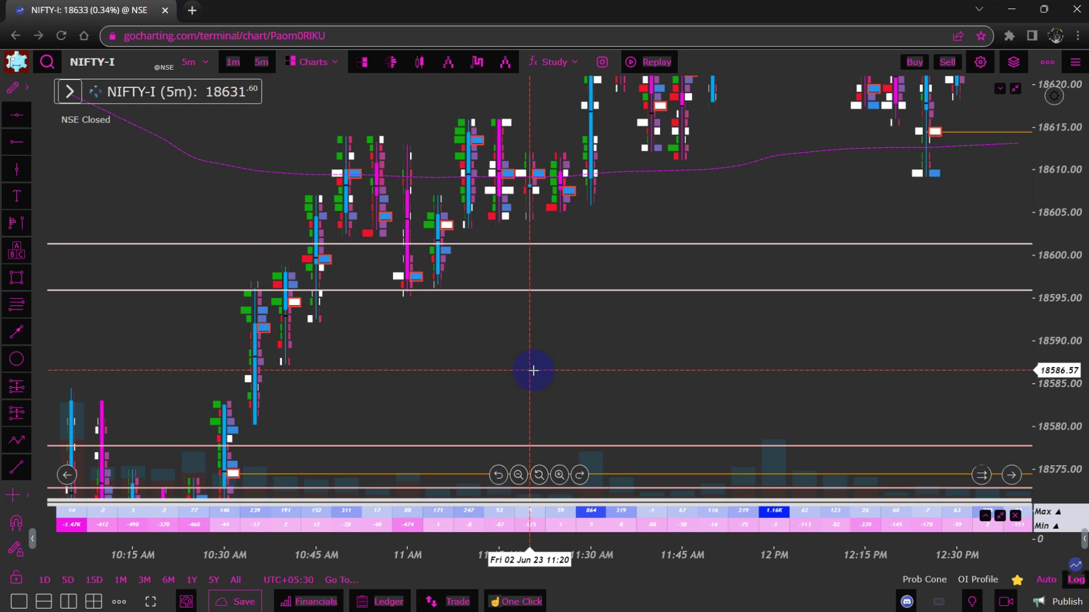
scroll(533, 370, "up", 2)
left_click_drag(530, 369, 632, 326)
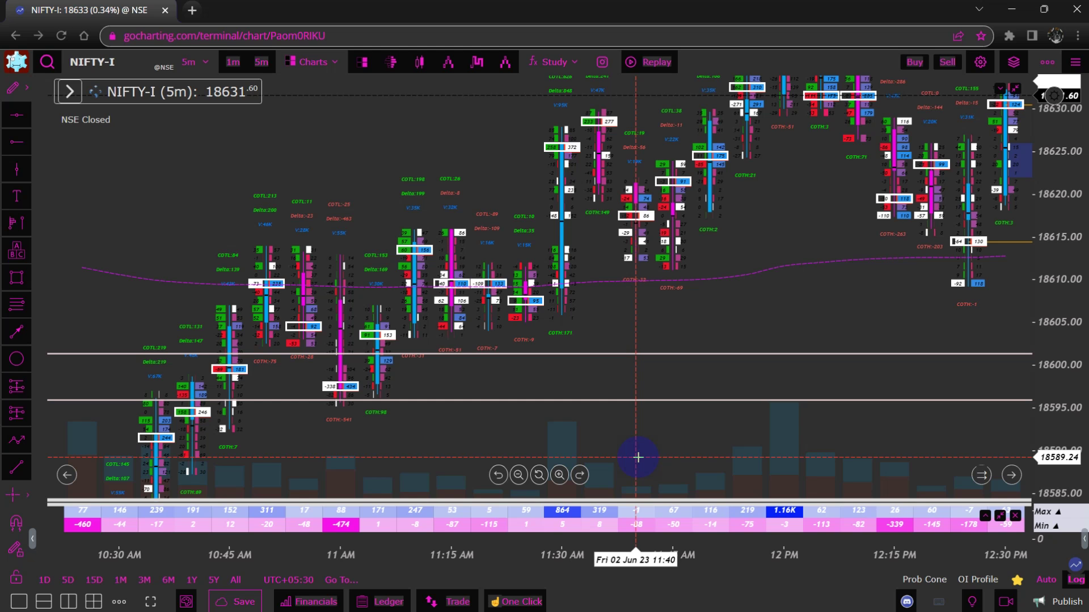
scroll(659, 438, "right", 3)
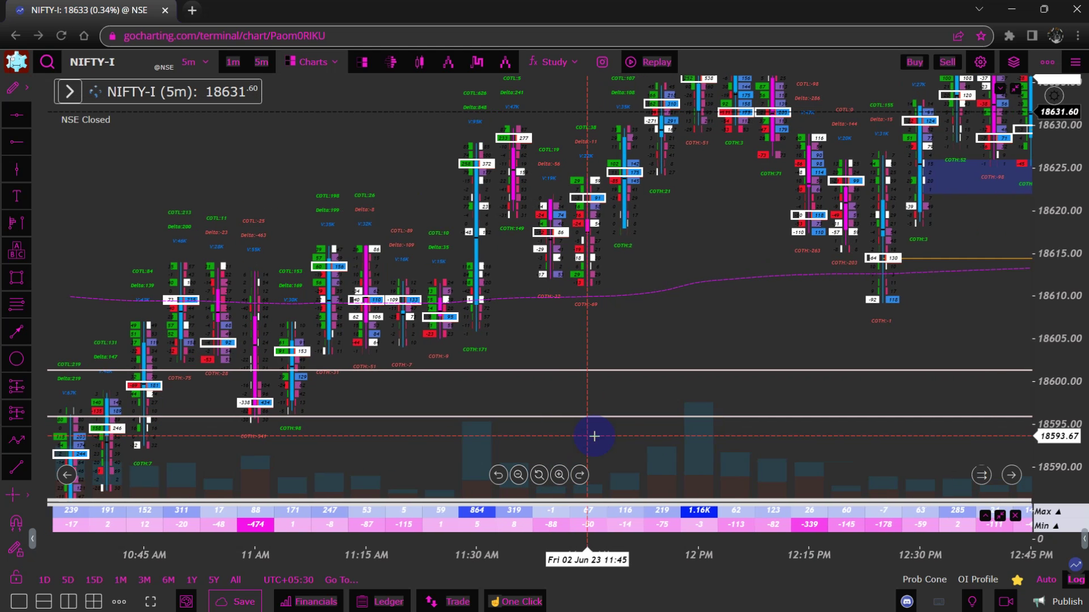
left_click_drag(656, 344, 610, 462)
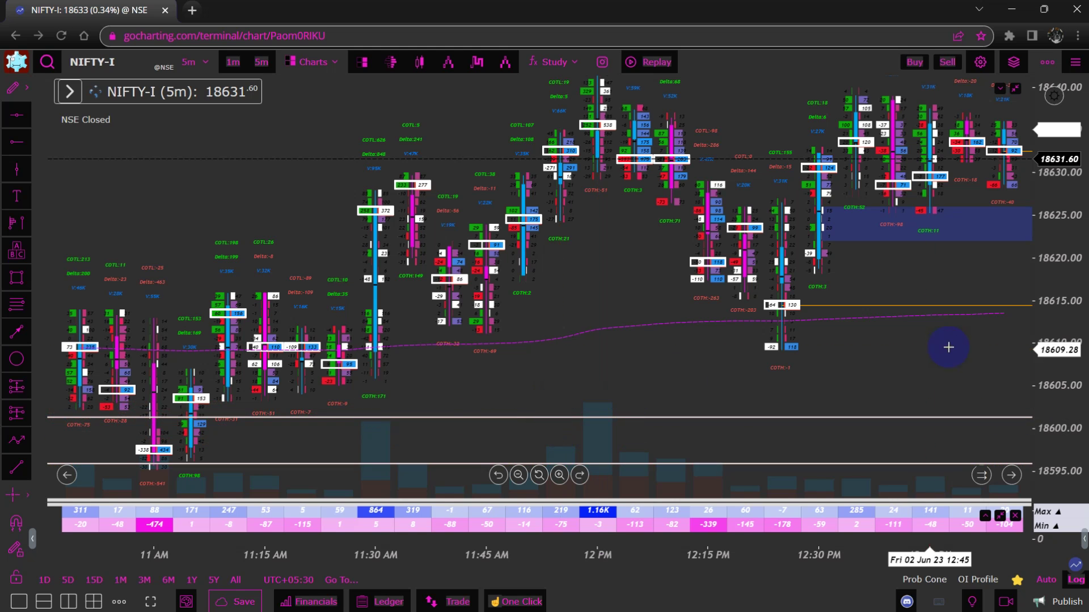
Mark a right-extended price zone from the 11:10 candle at about 18629.13 to 18624.95 with a red outline.
left_click_drag(1060, 358, 938, 287)
left_click_drag(682, 318, 717, 344)
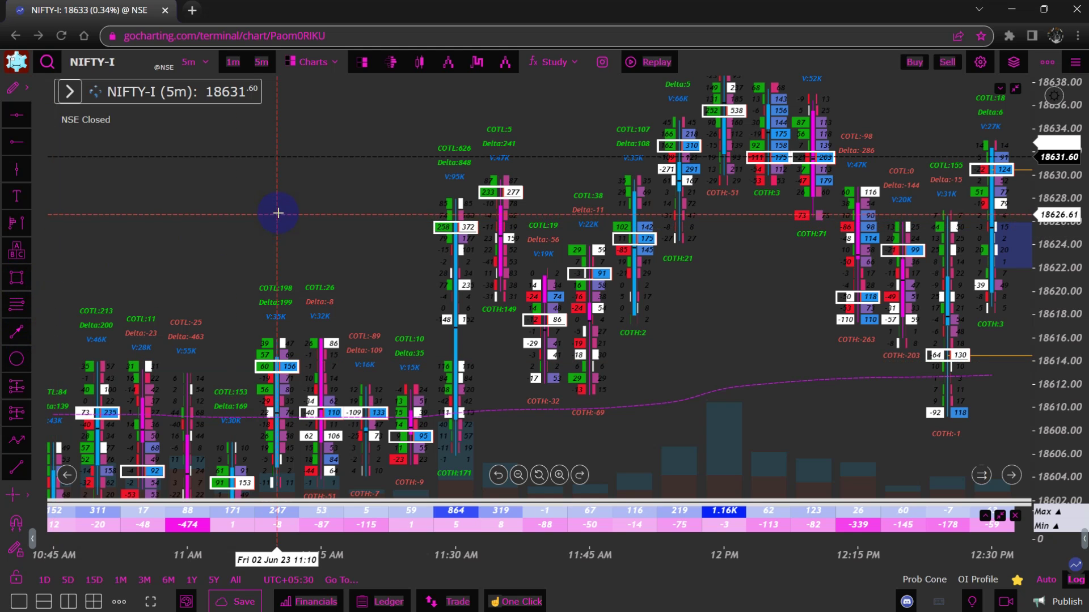
left_click_drag(281, 187, 279, 235)
left_click(127, 94)
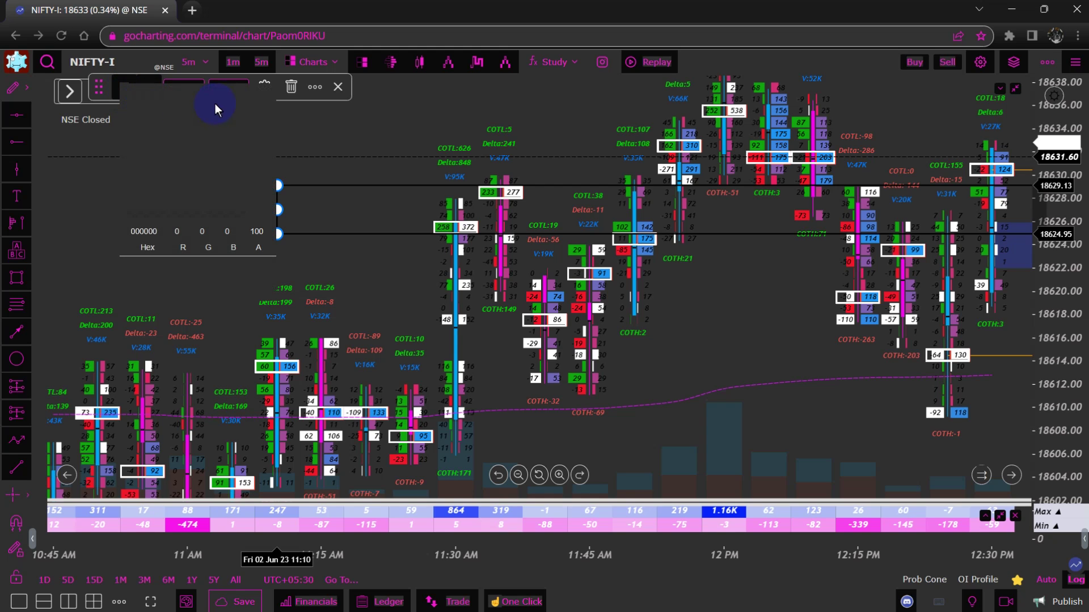
left_click(244, 97)
left_click(340, 155)
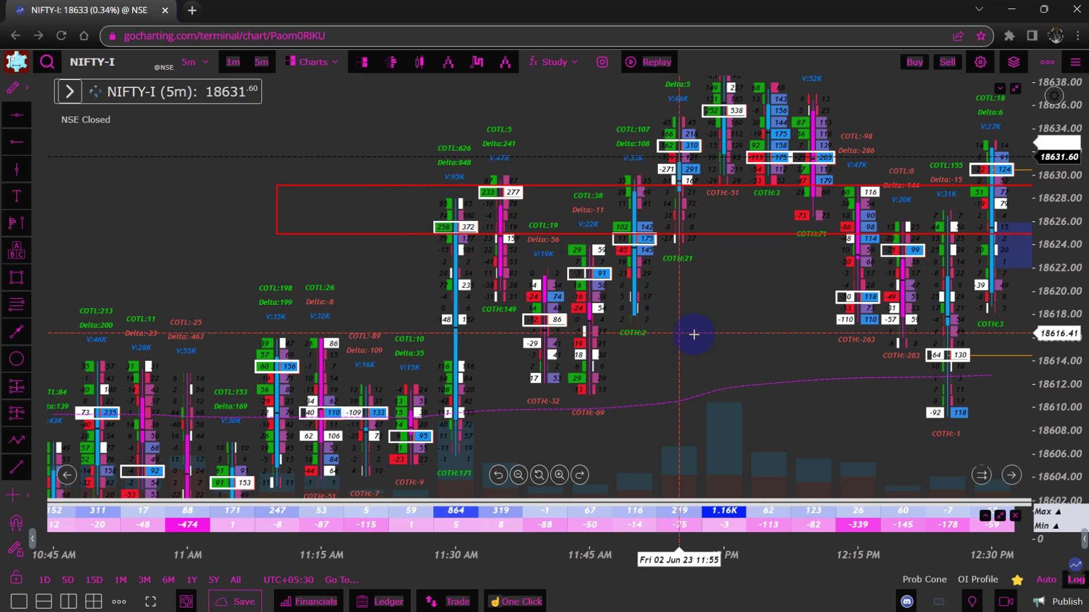
Mark a right-extended zone from 11:35 at about 18640.13 to 18635.58, outlined in red FE1212.
left_click_drag(694, 334, 511, 391)
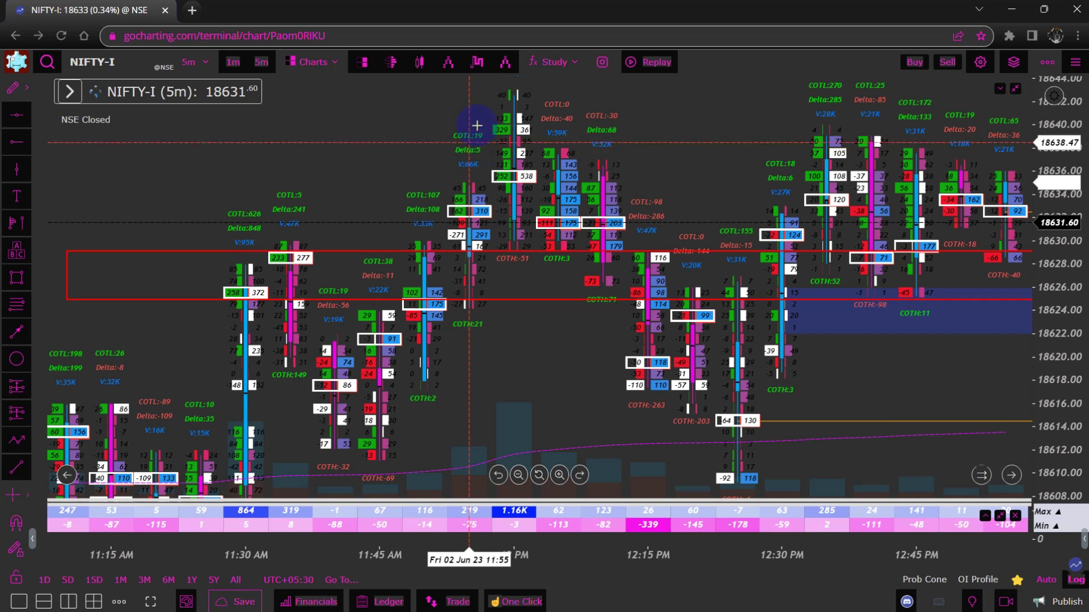
left_click(17, 277)
left_click(290, 123)
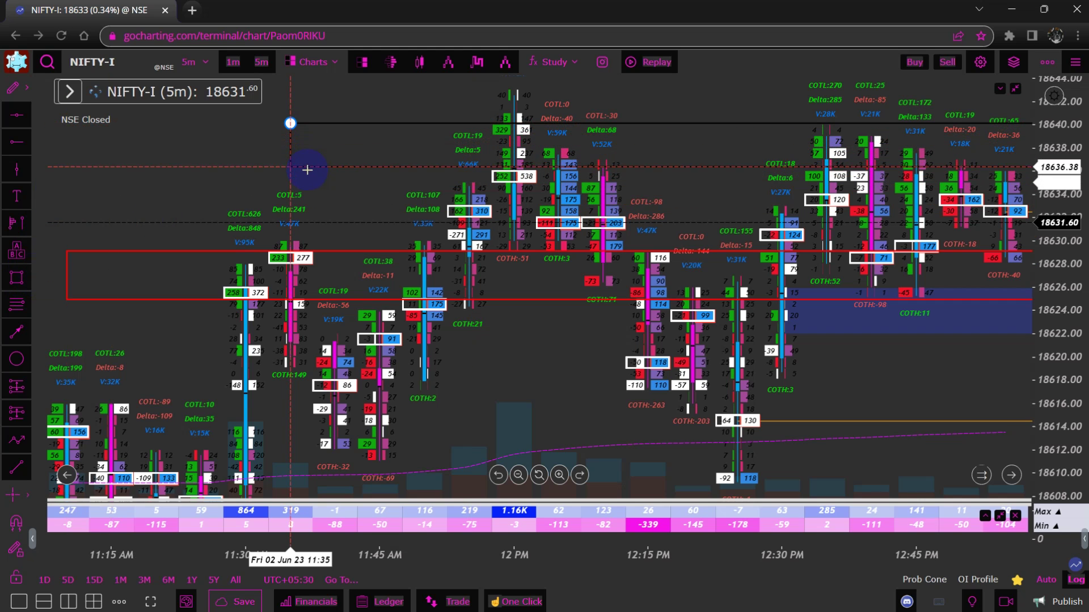
left_click(307, 176)
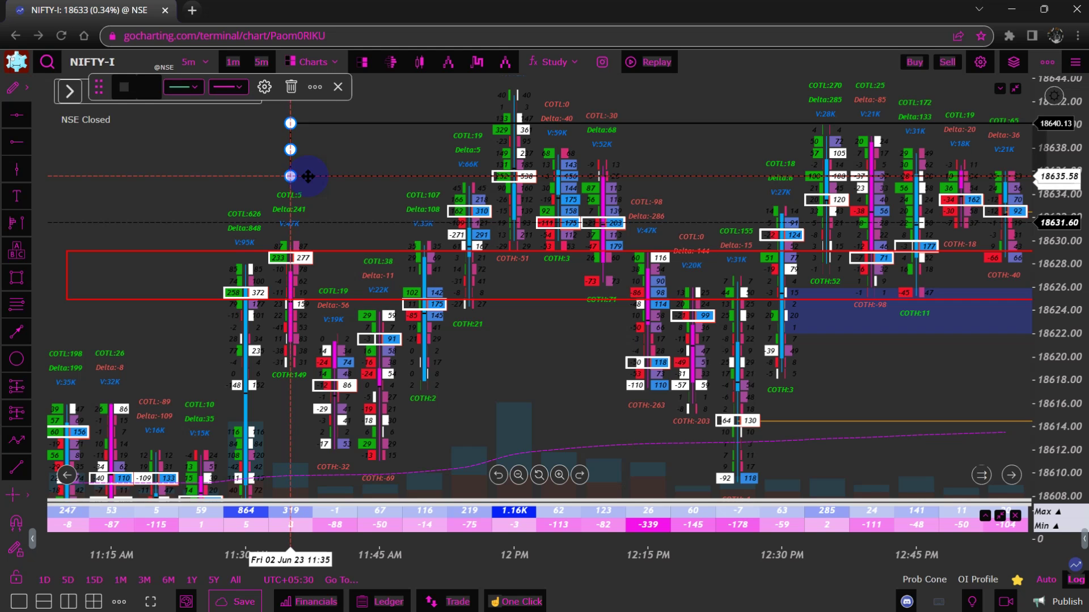
left_click(125, 93)
left_click(250, 103)
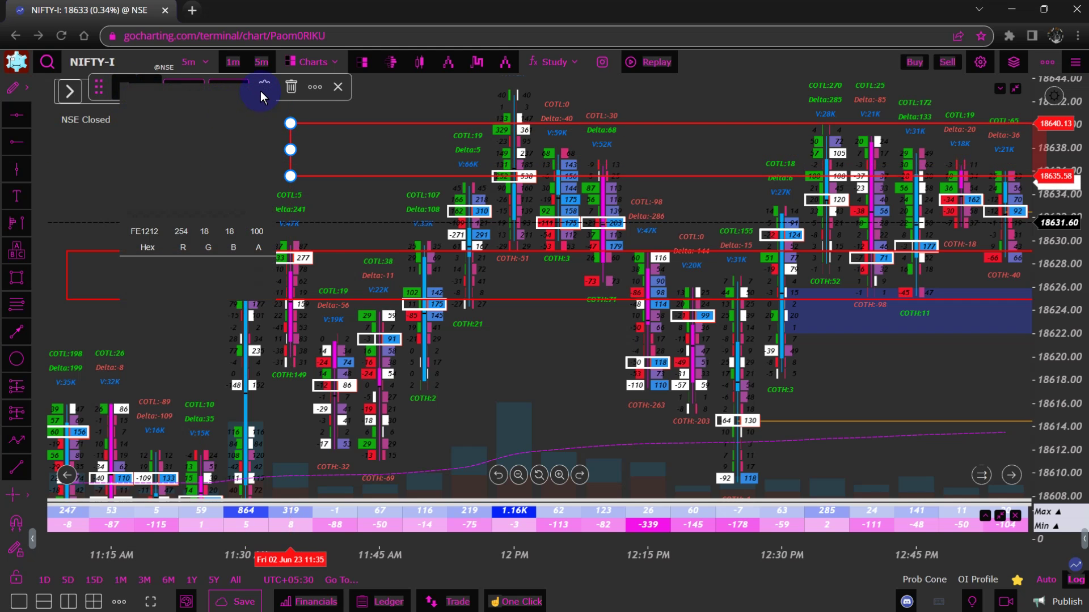
left_click(357, 199)
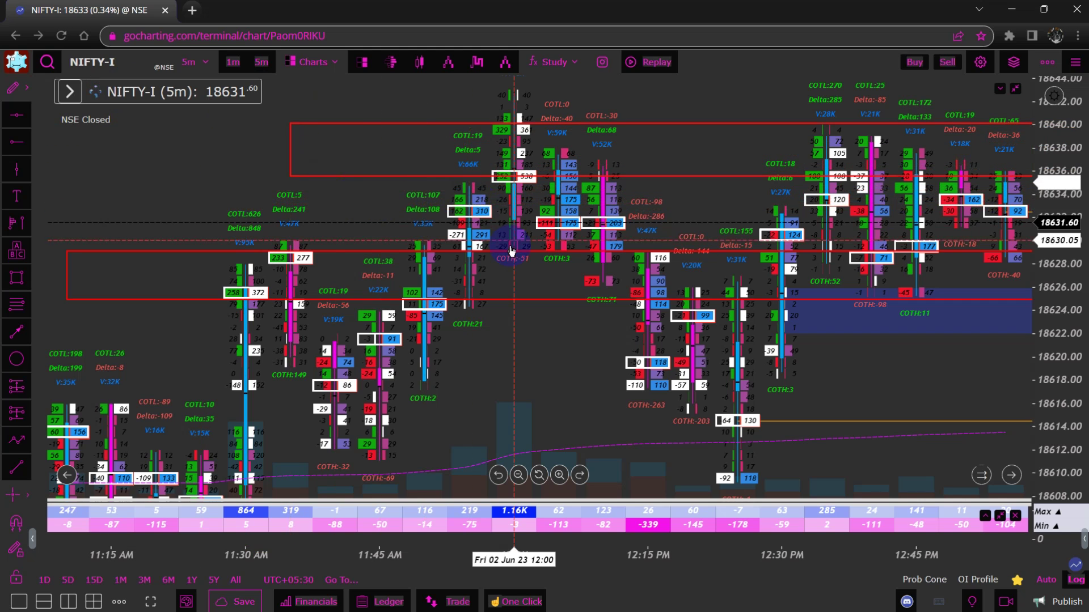
Examine the COTH, COTL and delta figures of the 11:30 AM to 12:30 PM candles around the two red zones.
left_click(547, 293)
left_click_drag(555, 364, 423, 352)
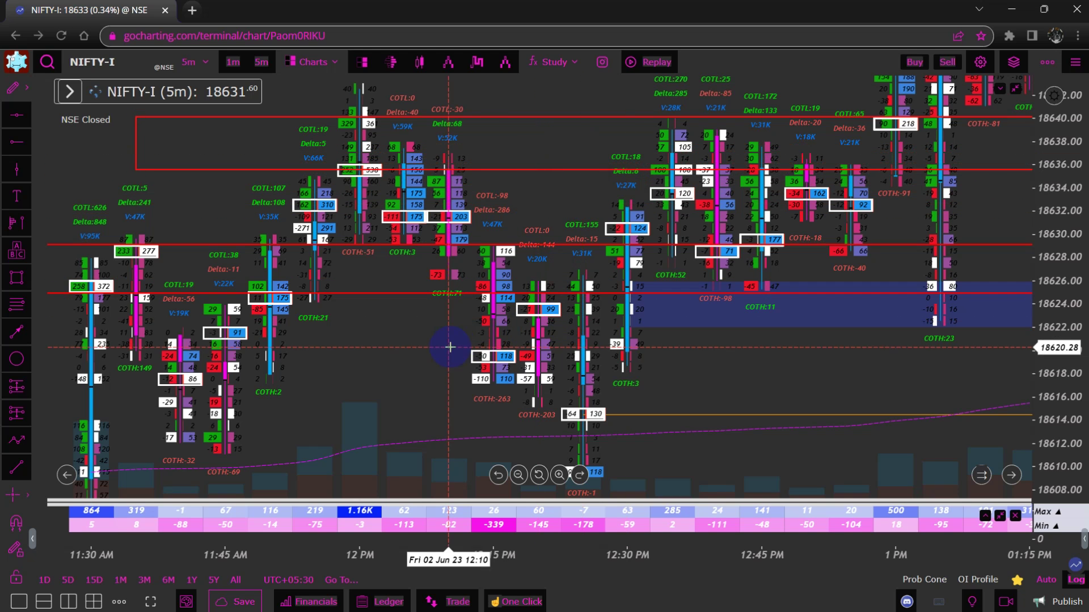
left_click_drag(453, 340, 558, 308)
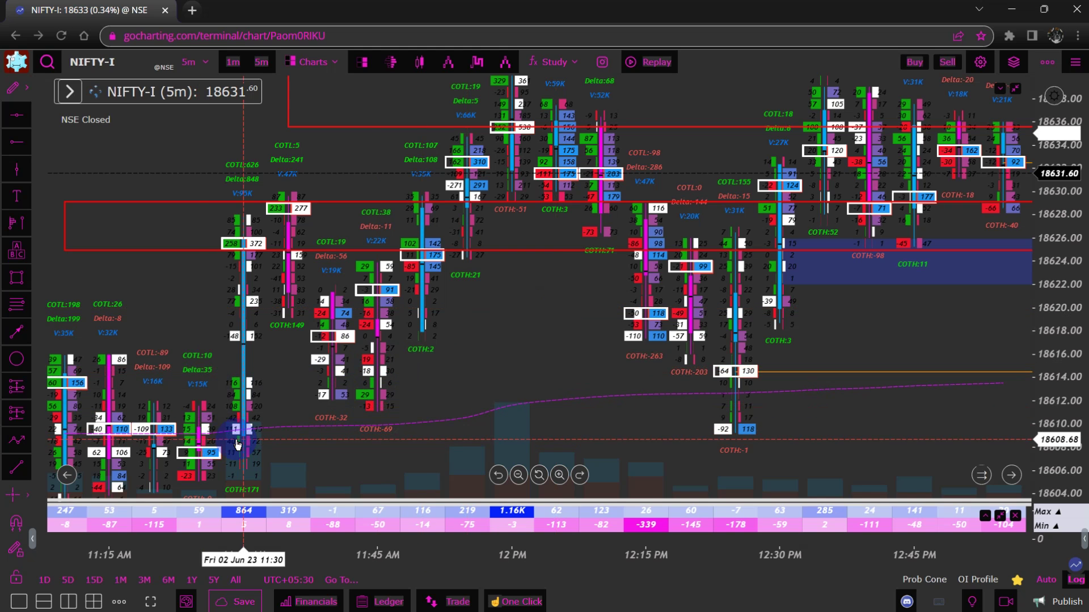
mouse_move(540, 348)
left_mouse_down()
mouse_move(253, 347)
mouse_move(266, 199)
mouse_move(195, 270)
left_mouse_up()
left_click(425, 217)
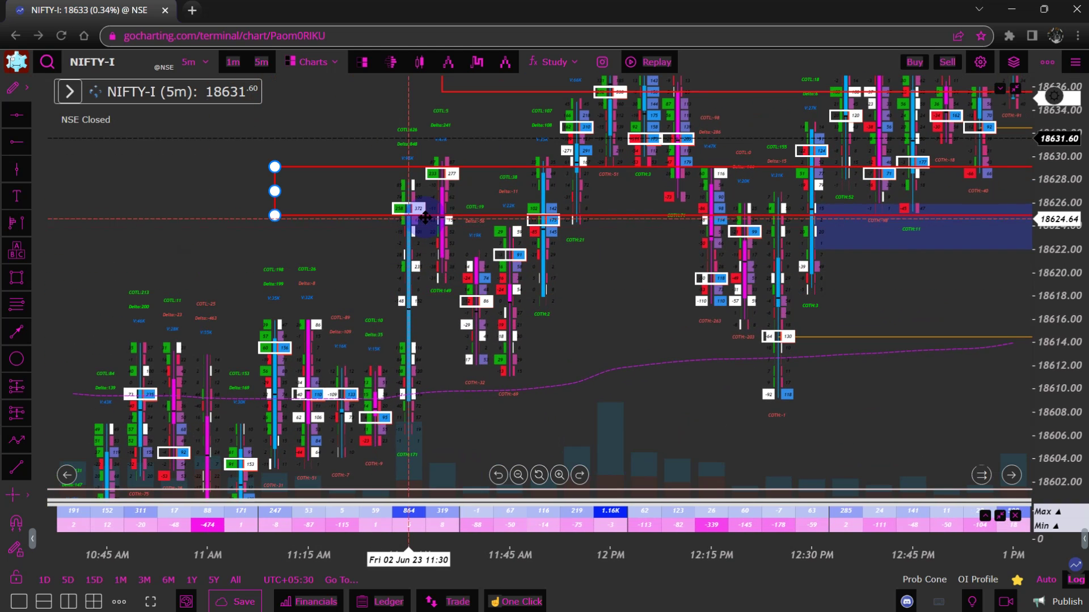
left_click(594, 294)
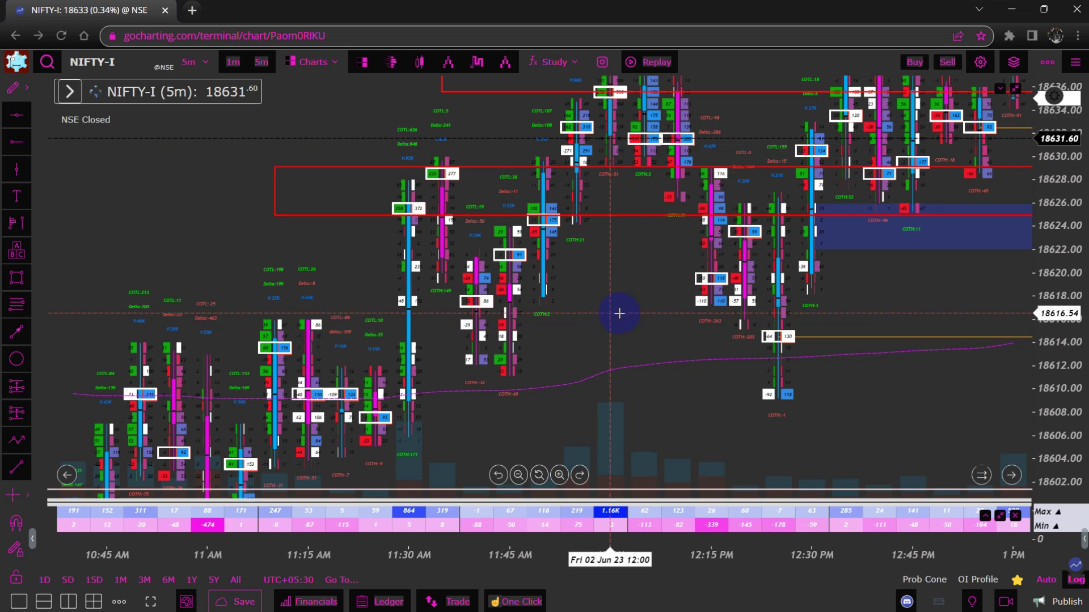
Review the recovery from the 10:25 AM candles through the pale pink zones up to the red zones.
scroll(291, 330, "down", 2)
left_click_drag(291, 330, 395, 165)
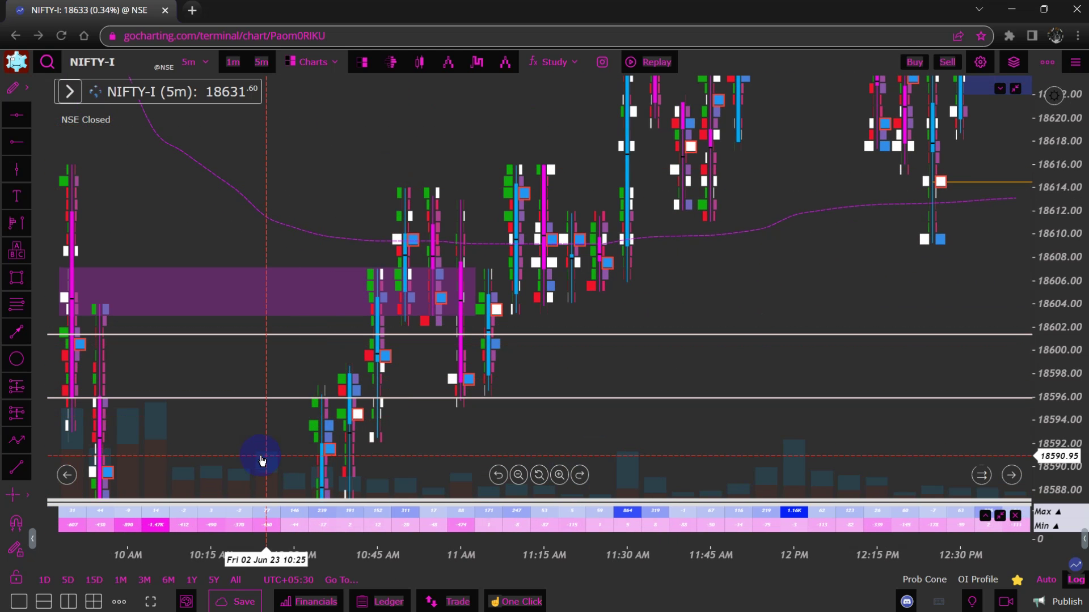
left_click_drag(261, 457, 473, 250)
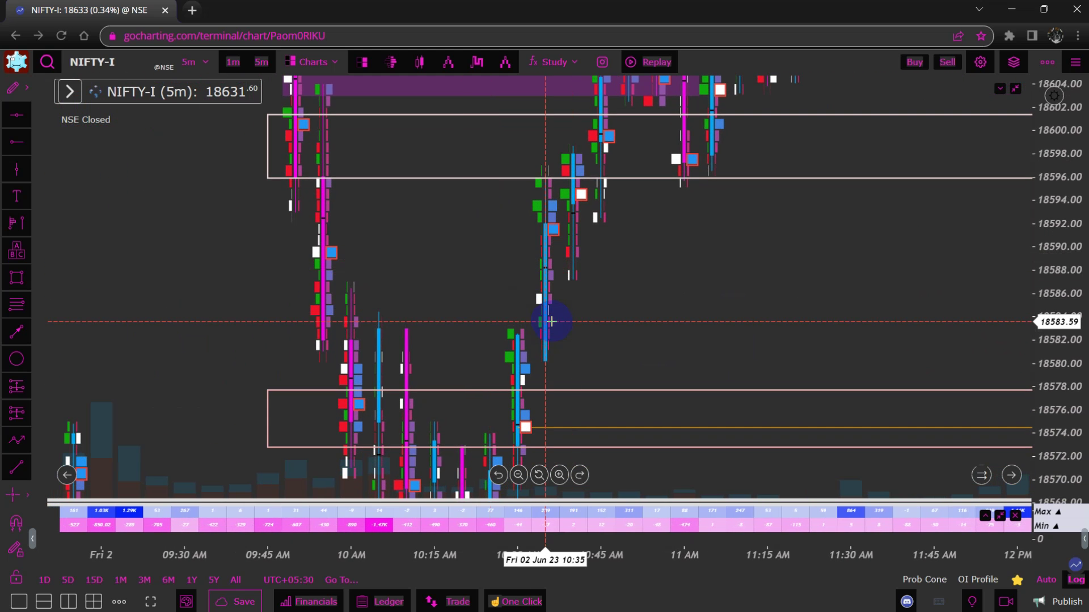
scroll(488, 342, "up", 2)
left_click_drag(311, 297, 525, 238)
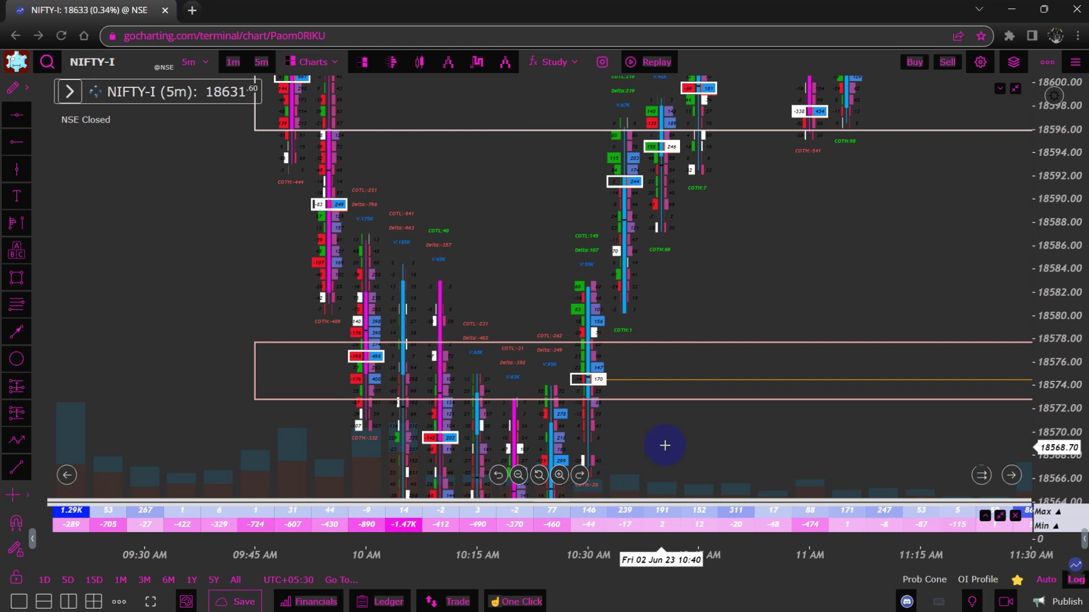
left_click_drag(673, 445, 337, 547)
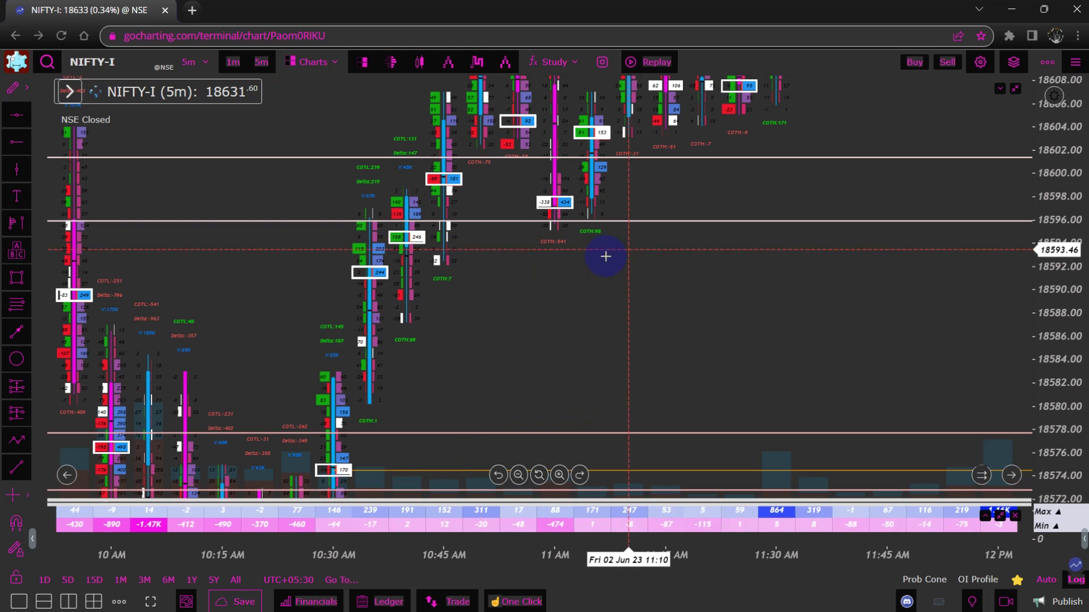
left_click_drag(605, 257, 474, 440)
left_click_drag(719, 273, 493, 438)
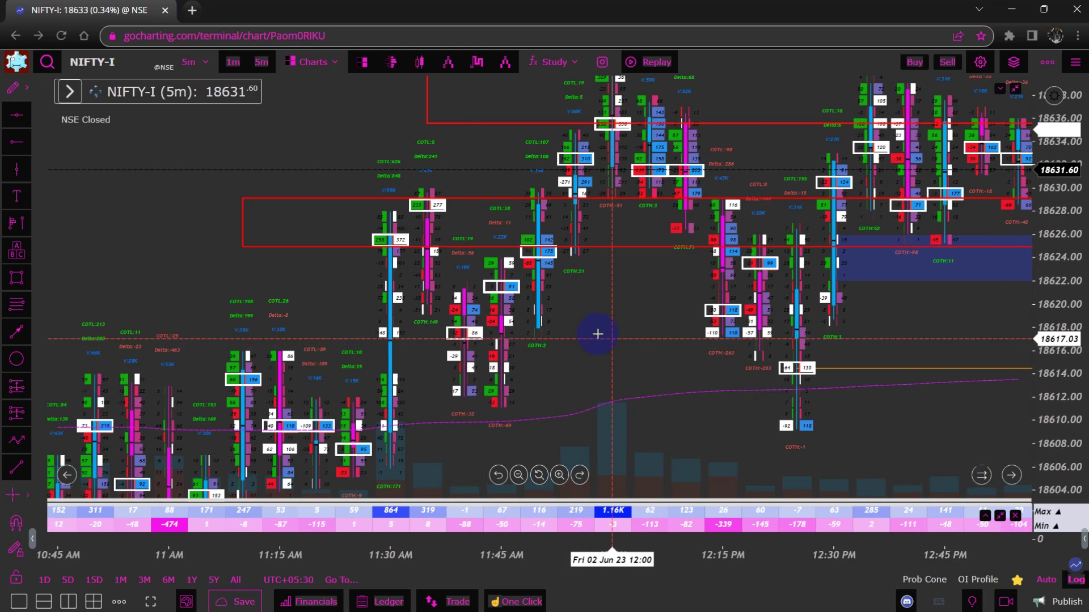
Examine how the candles from 12 PM to 1:10 PM react at the two red zones and the blue zone.
left_click_drag(598, 334, 96, 430)
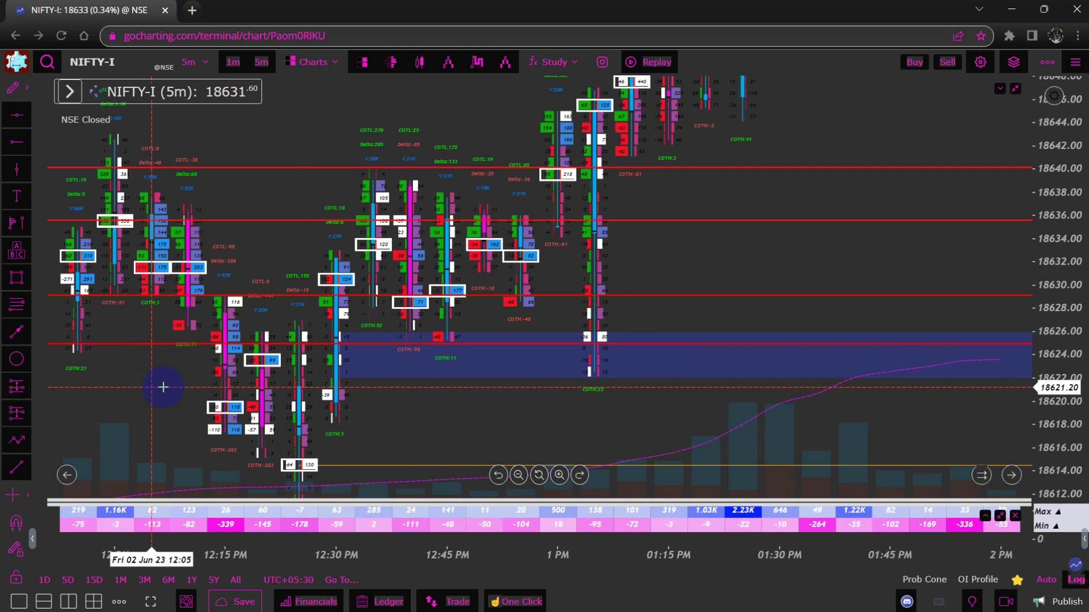
left_click_drag(157, 403, 382, 285)
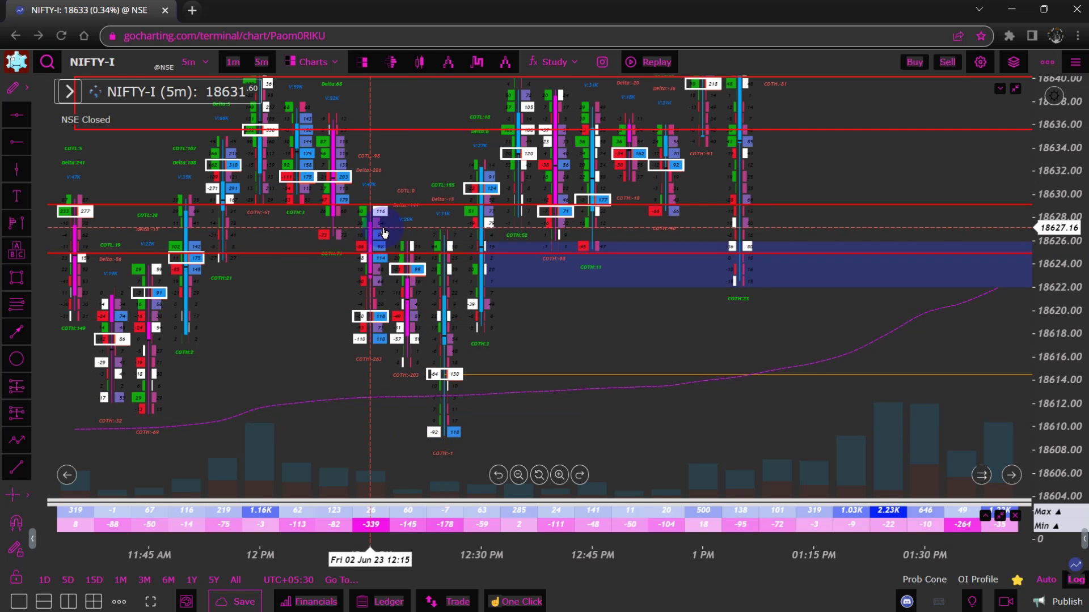
left_click_drag(403, 440, 364, 299)
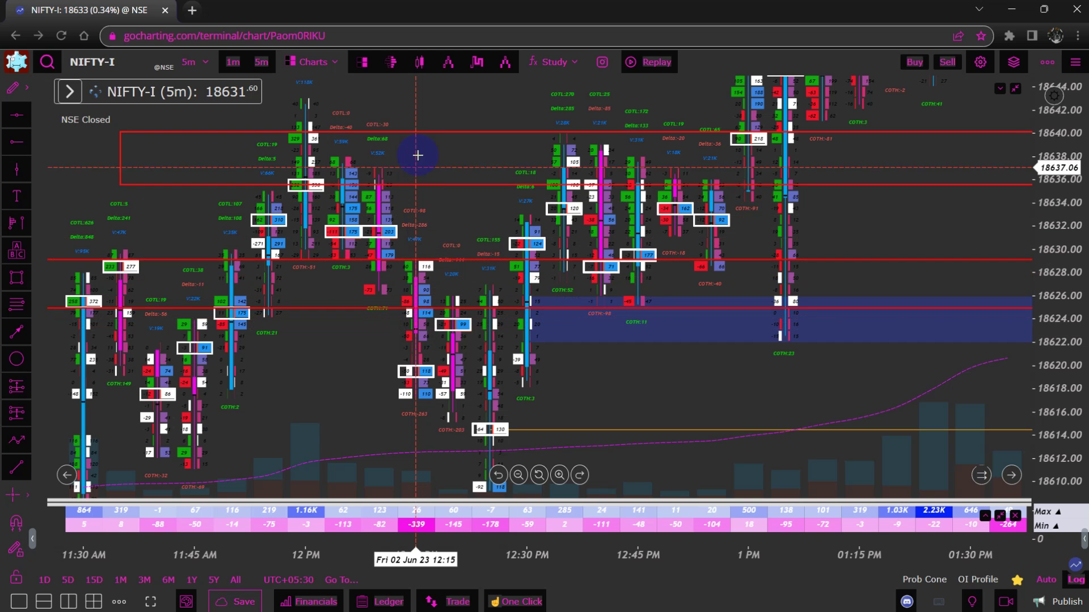
left_click(420, 123)
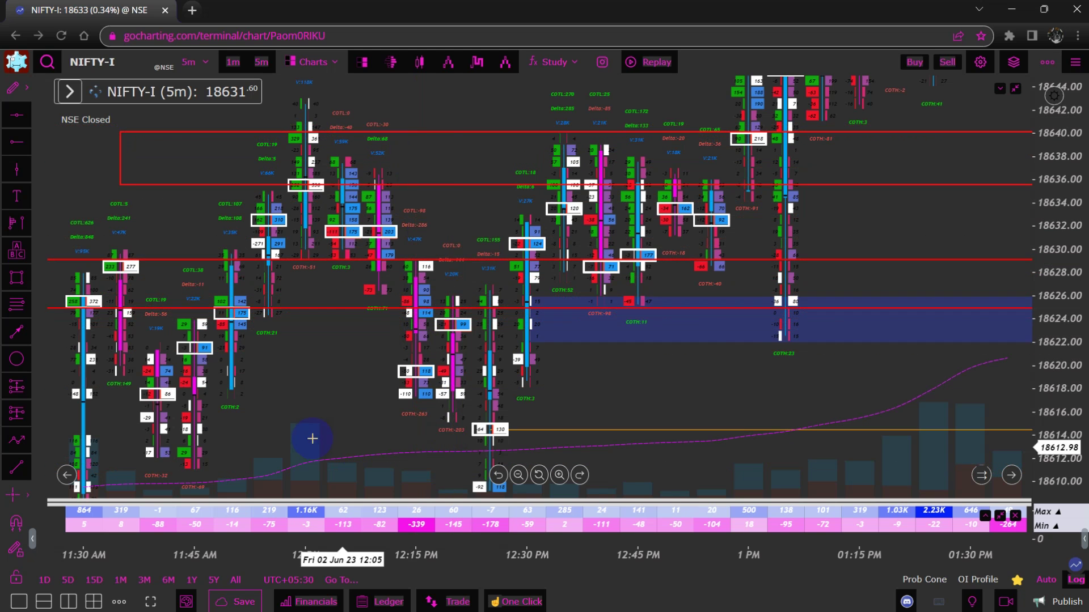
left_click_drag(312, 437, 352, 353)
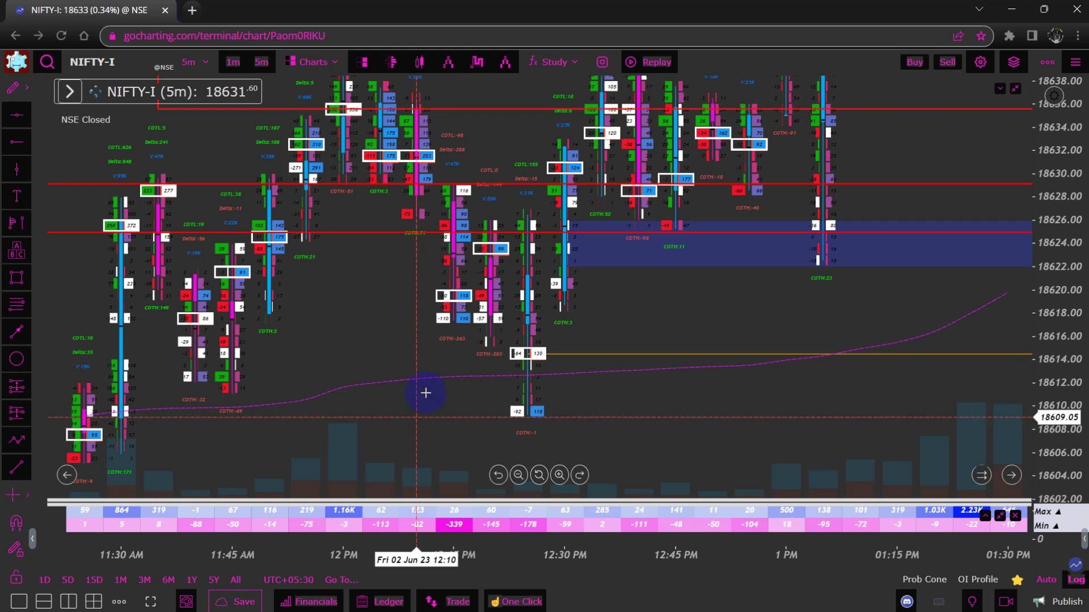
left_click_drag(578, 298, 445, 337)
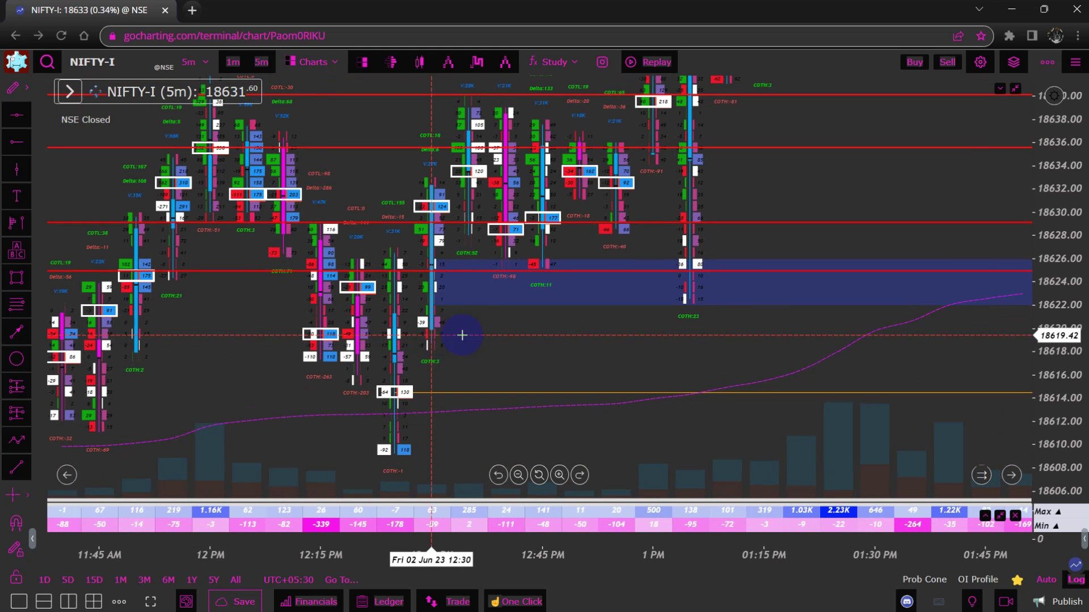
left_click_drag(486, 331, 356, 374)
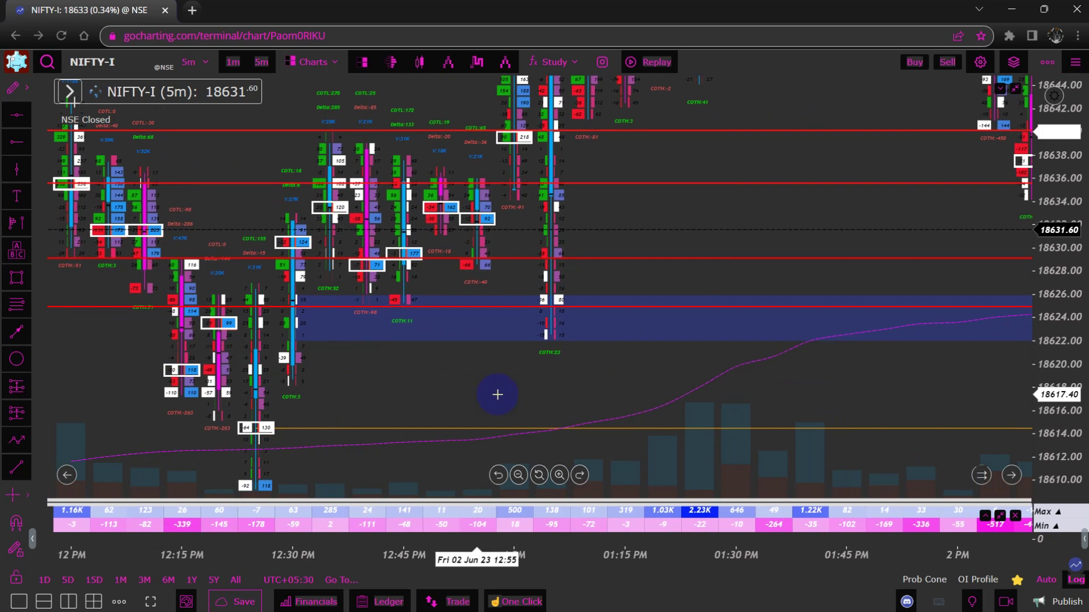
left_click_drag(497, 394, 413, 382)
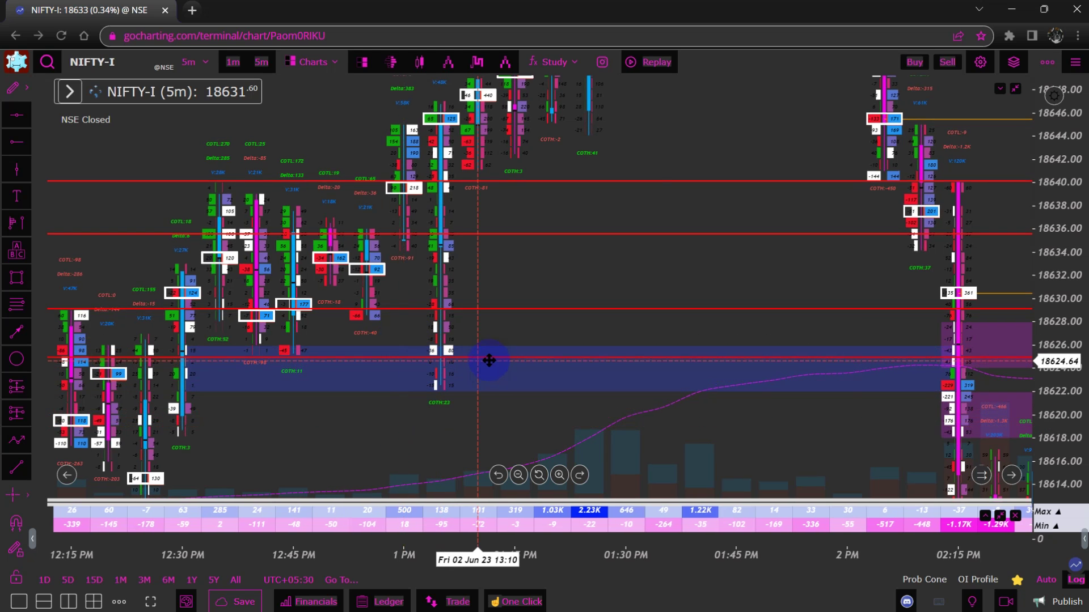
Mark a right-extended zone from the 13:15 candle at about 18652.25 to 18649.42 with a red outline.
left_click_drag(591, 413, 418, 454)
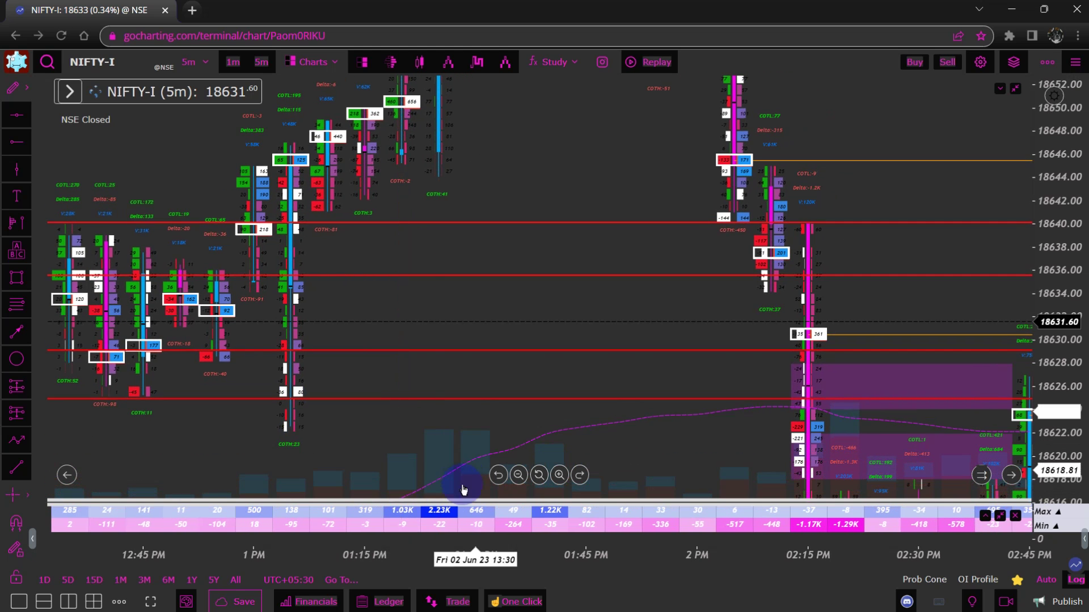
left_click_drag(432, 444, 447, 365)
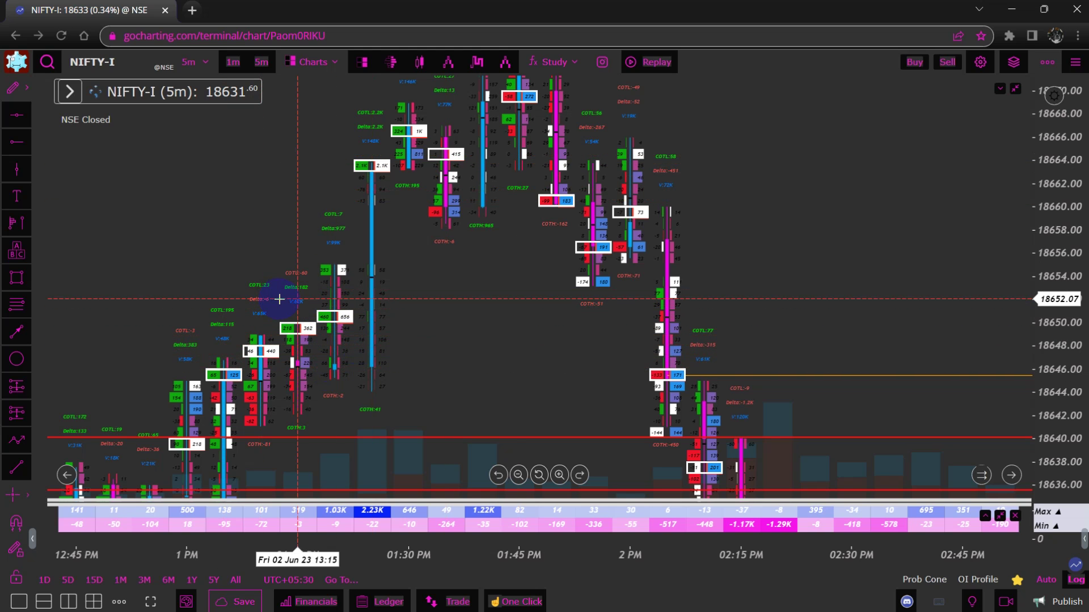
left_click(297, 298)
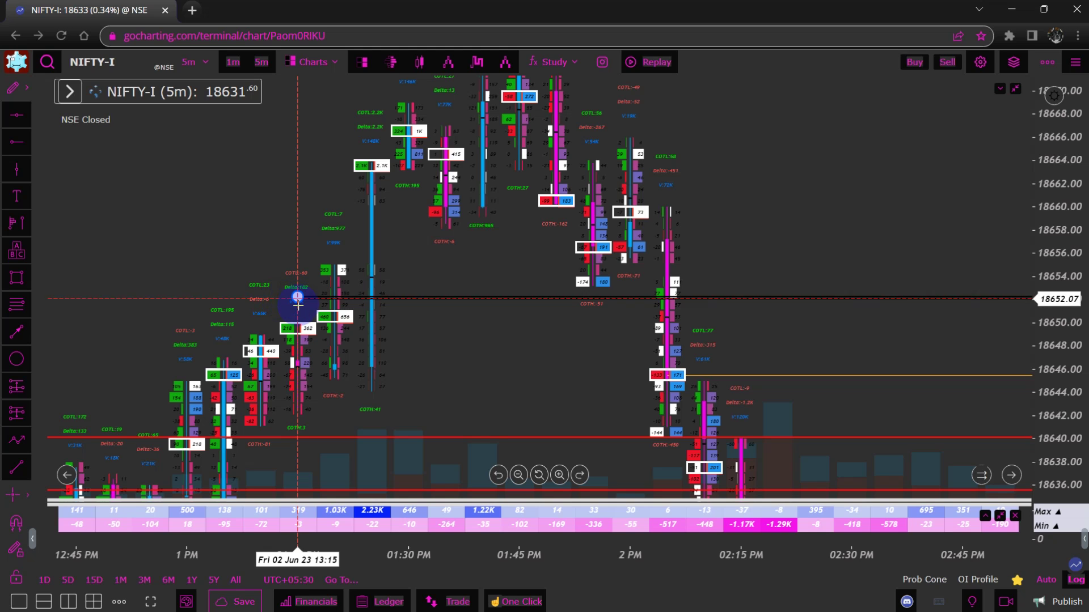
left_click(297, 328)
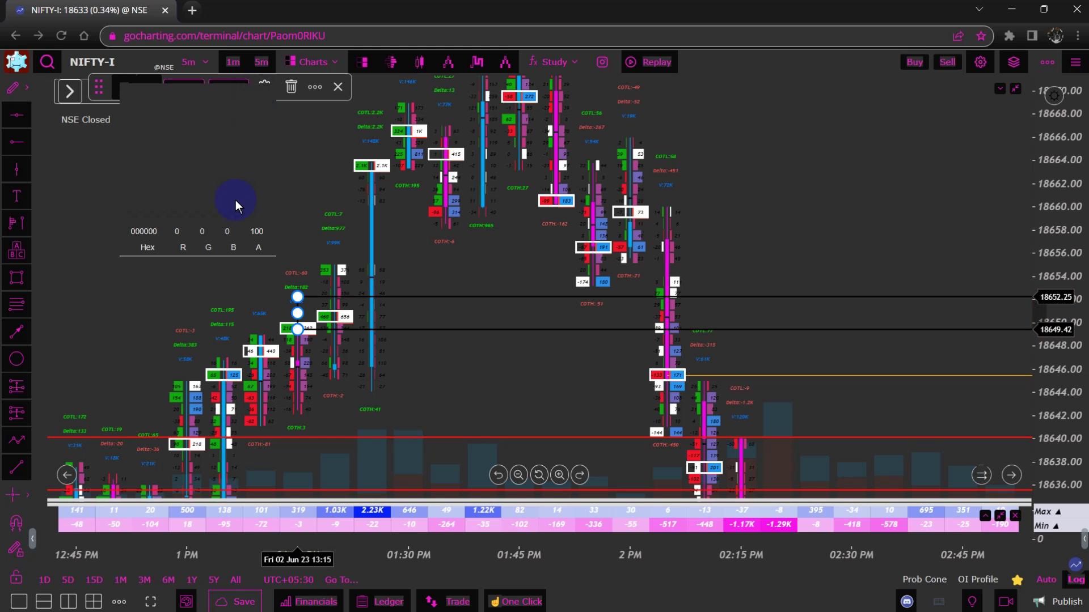
left_click(257, 95)
left_click(306, 171)
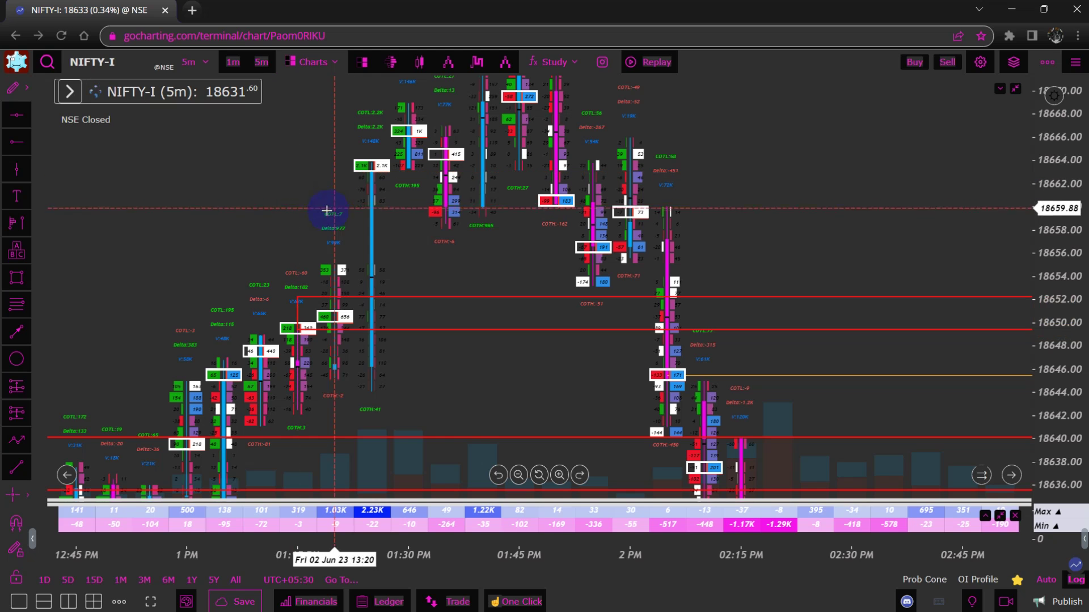
Mark a right-extended zone from the 13:20 candle at about 18667.45 to 18661.79 with a red outline.
left_click_drag(327, 210, 226, 250)
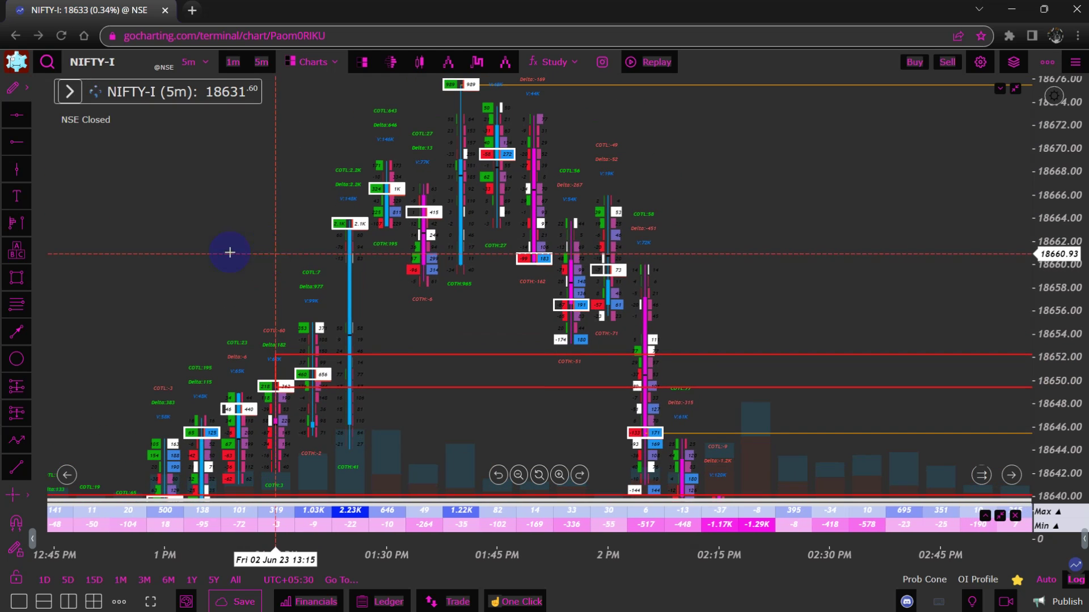
left_click(17, 279)
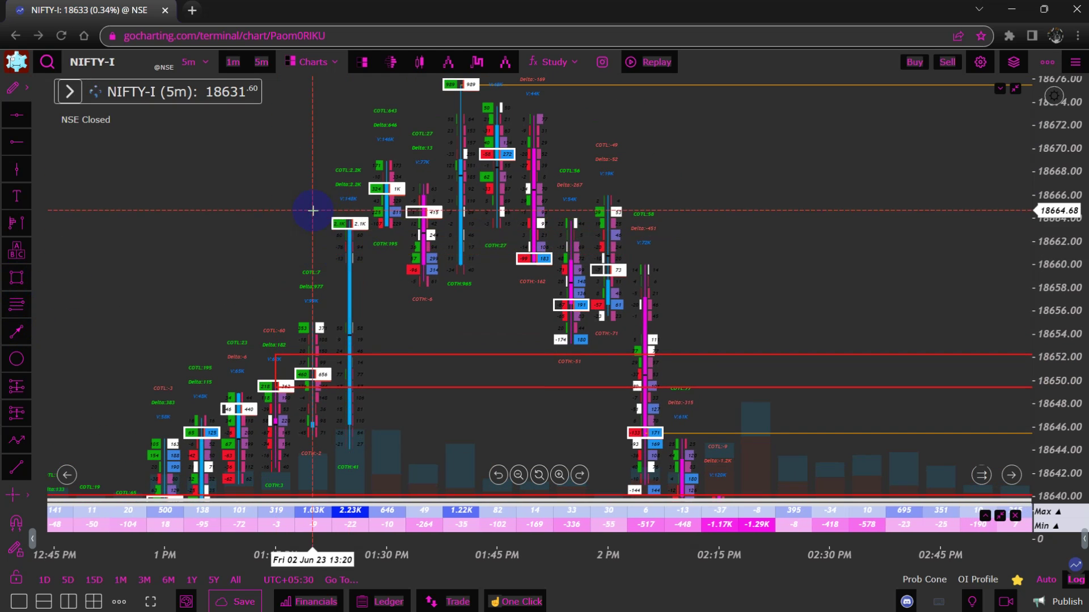
left_click(313, 178)
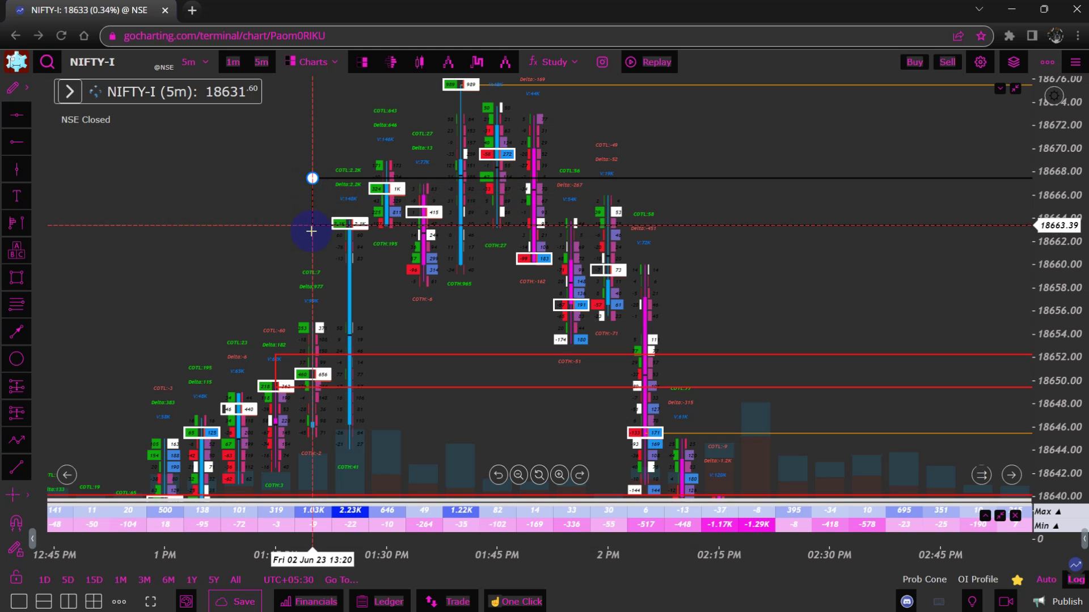
left_click(309, 244)
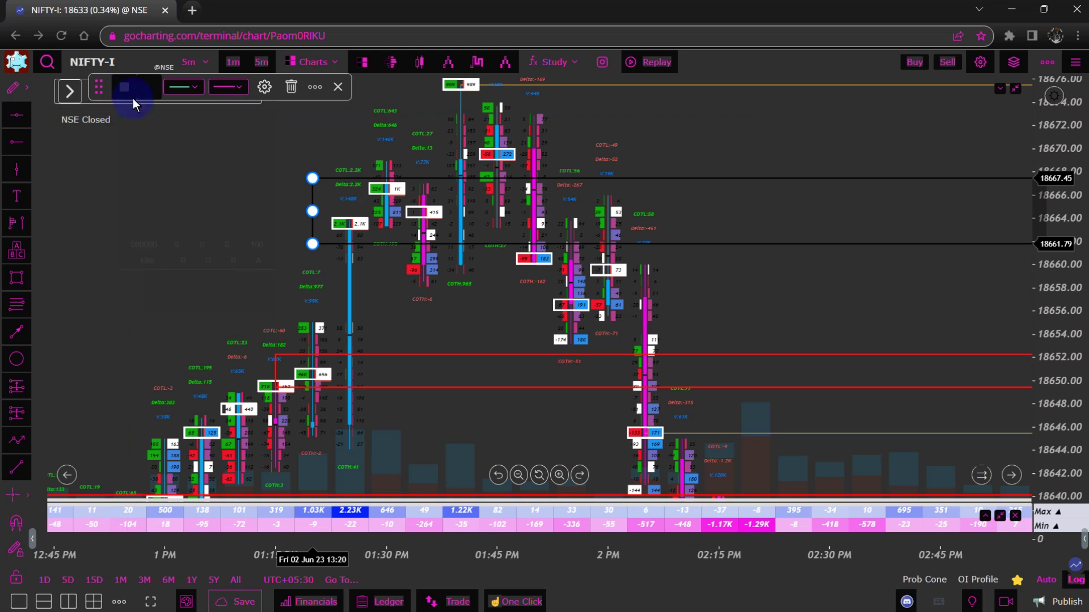
left_click_drag(250, 171, 223, 178)
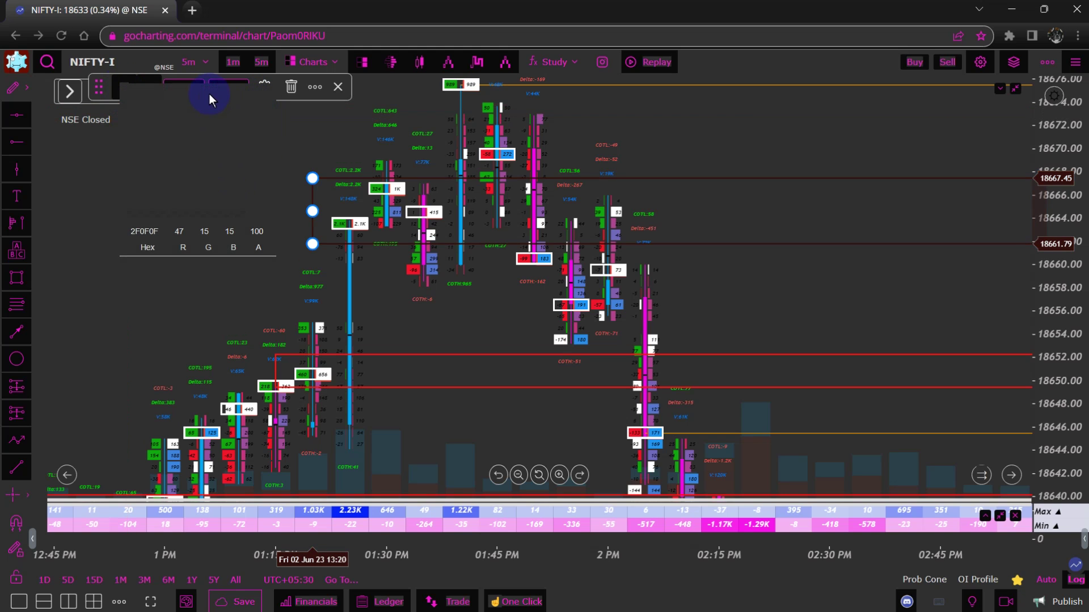
left_click(314, 134)
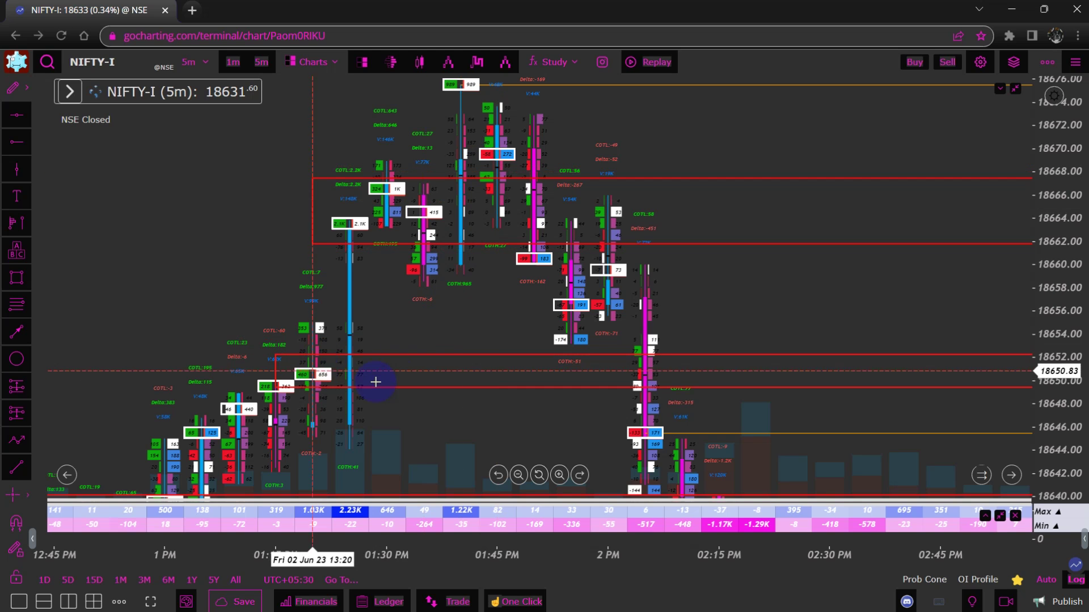
Examine how the 2 PM to 2:20 PM candles move through the red zones marked from 13:15 and 13:20.
left_click_drag(459, 418, 459, 296)
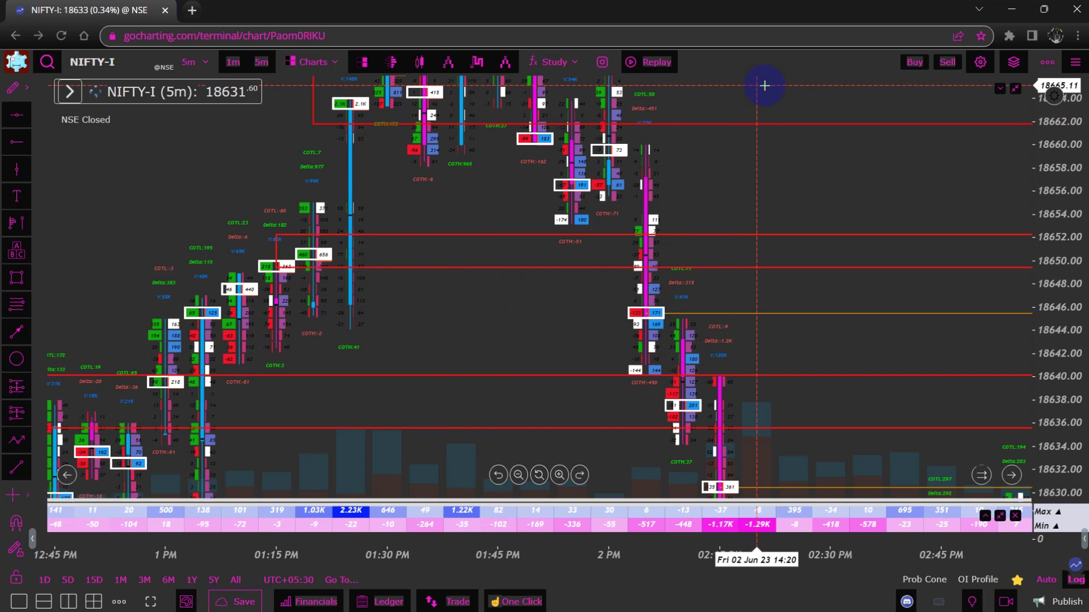
left_click_drag(763, 85, 728, 155)
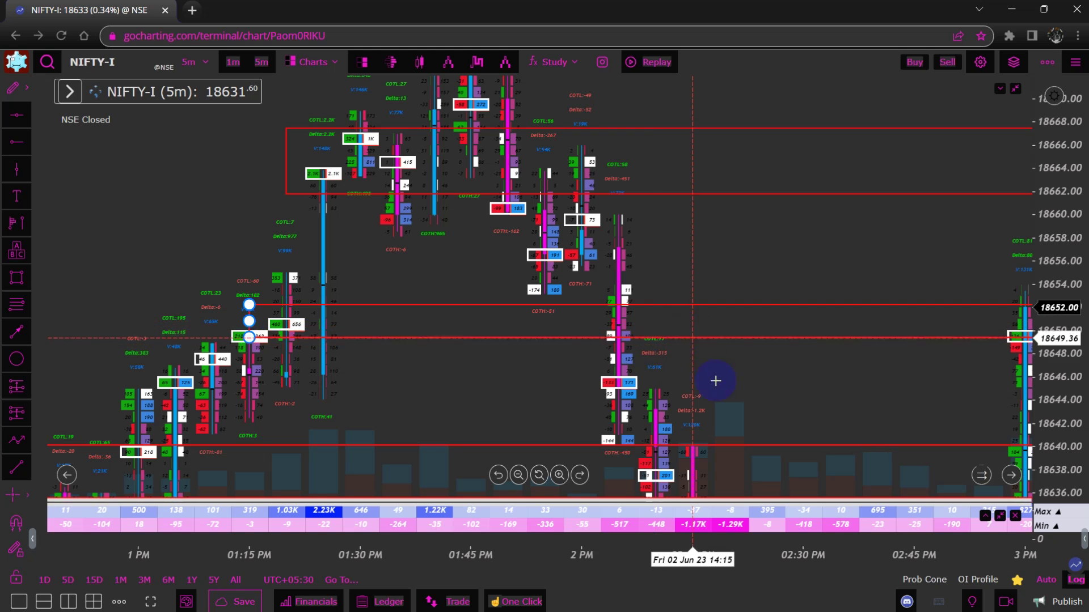
left_click_drag(734, 447, 738, 374)
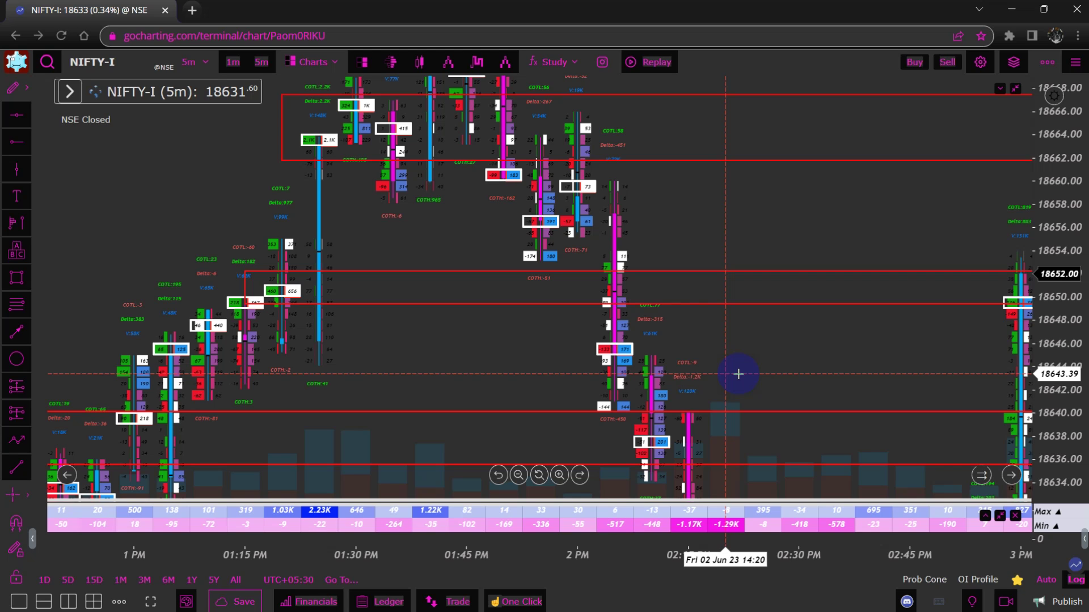
left_click_drag(738, 374, 612, 382)
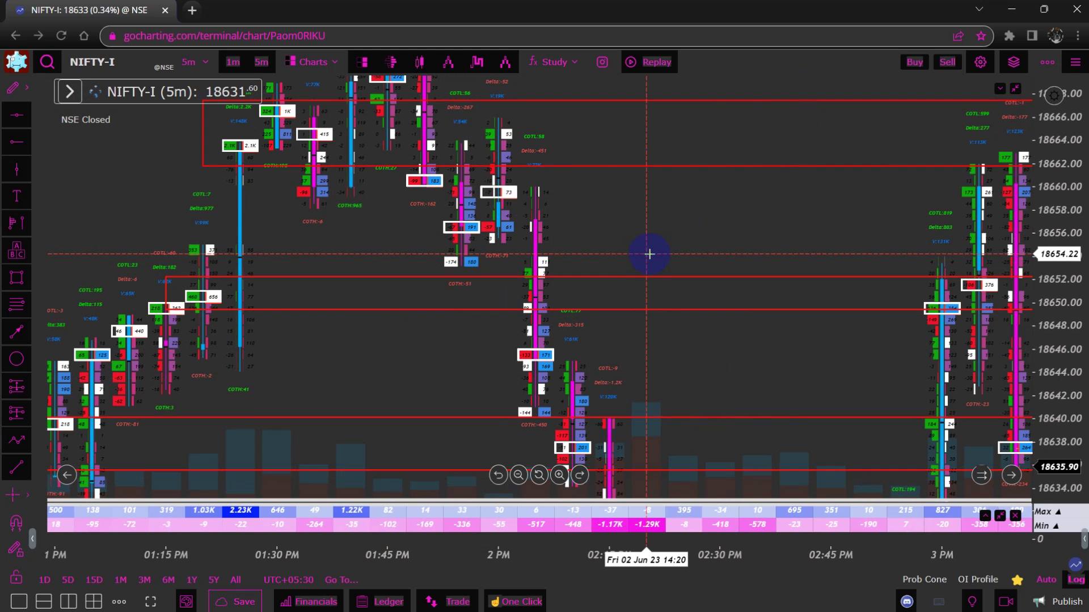
Mark a right-extended zone from the 13:30 candle at about 18676.82 to 18673.18 with a red outline.
left_click_drag(650, 252, 766, 316)
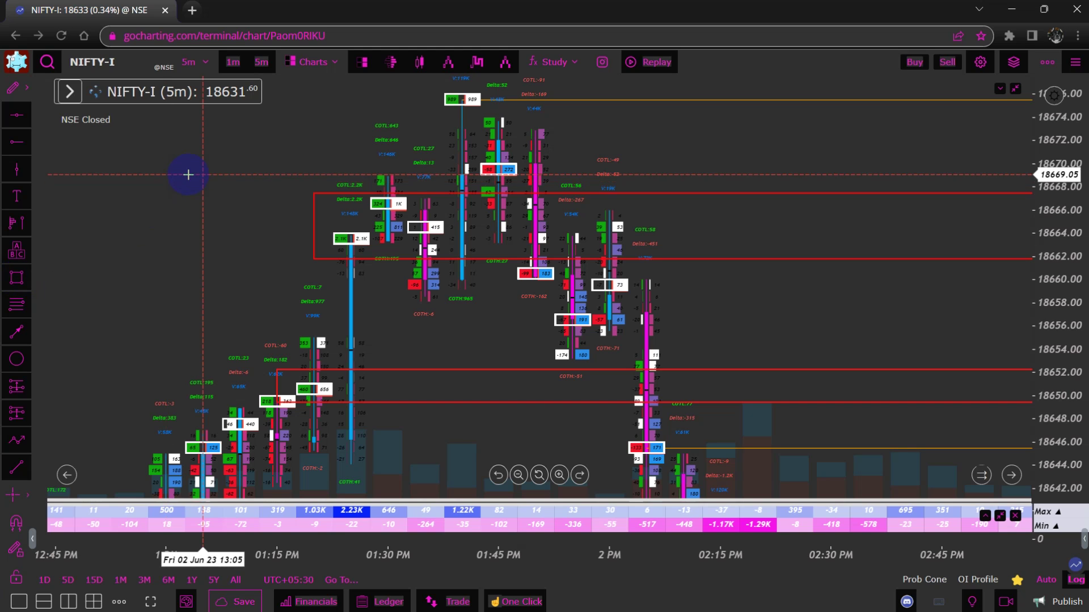
left_click_drag(379, 85, 382, 127)
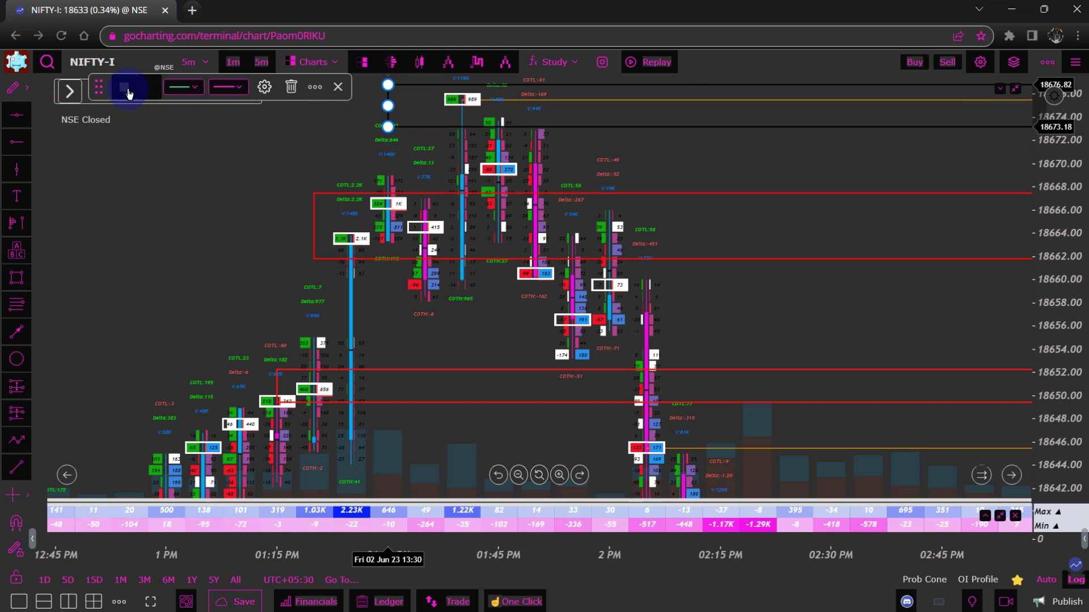
left_click(126, 89)
left_click(261, 94)
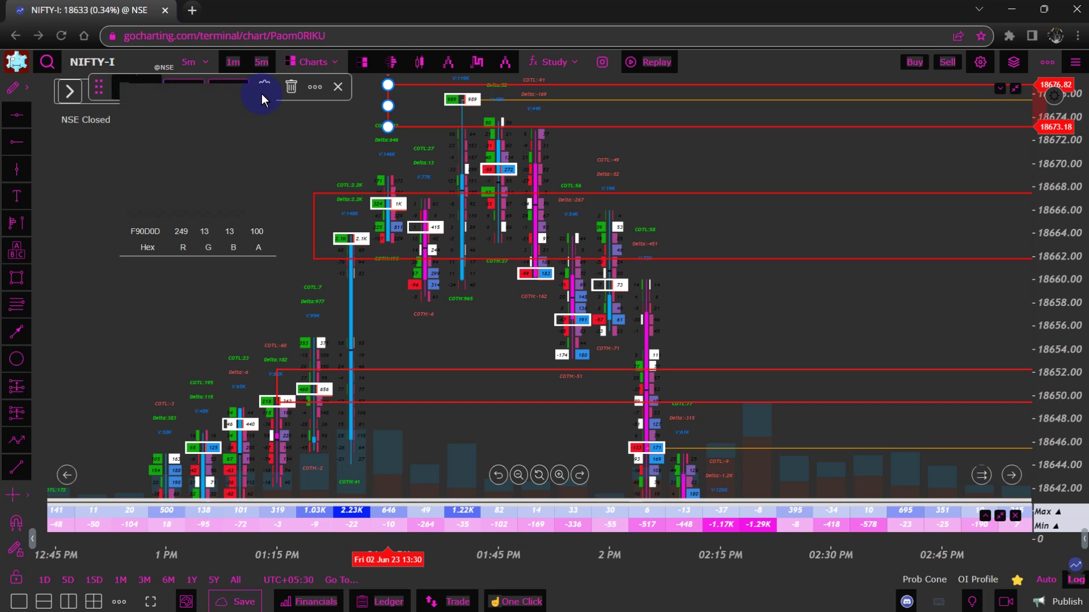
left_click(303, 126)
Examine the COTH, COTL and delta figures of the 1:30 PM to 2:10 PM candles around the upper red zones.
mouse_move(296, 207)
left_mouse_down()
mouse_move(244, 186)
mouse_move(206, 126)
mouse_move(224, 236)
left_mouse_up()
left_click(367, 253)
mouse_move(366, 252)
left_mouse_down()
mouse_move(347, 309)
mouse_move(316, 284)
mouse_move(357, 279)
mouse_move(412, 245)
left_mouse_up()
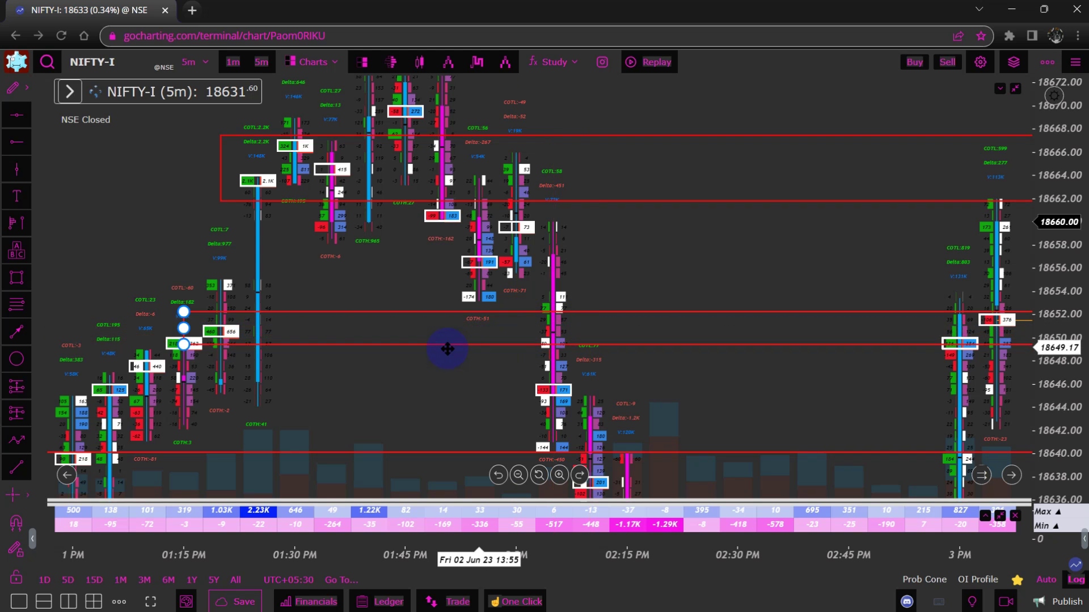
left_click_drag(154, 224, 170, 185)
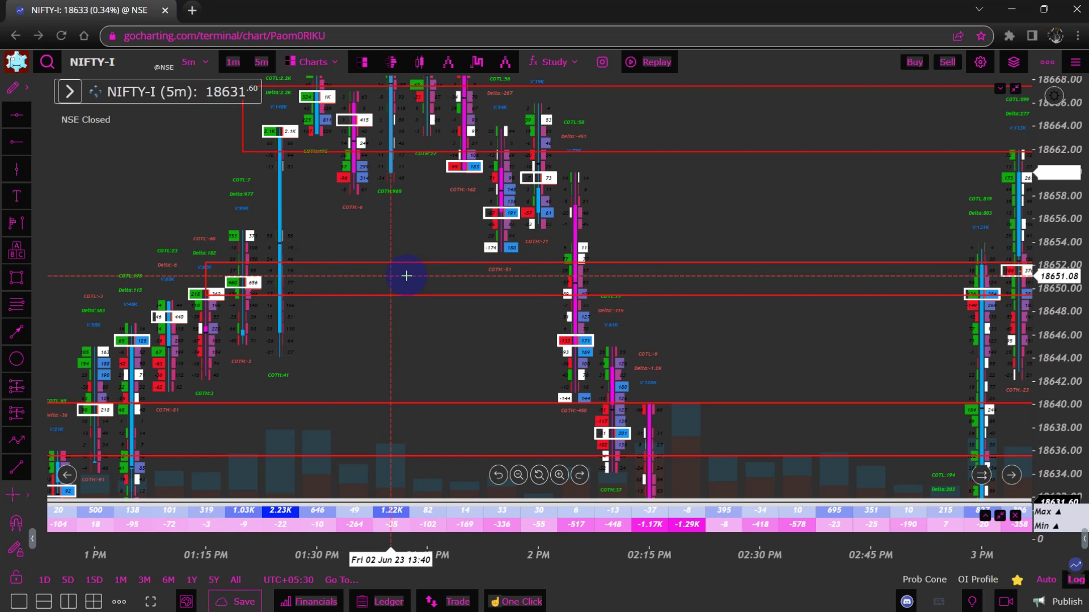
left_click_drag(414, 226, 418, 270)
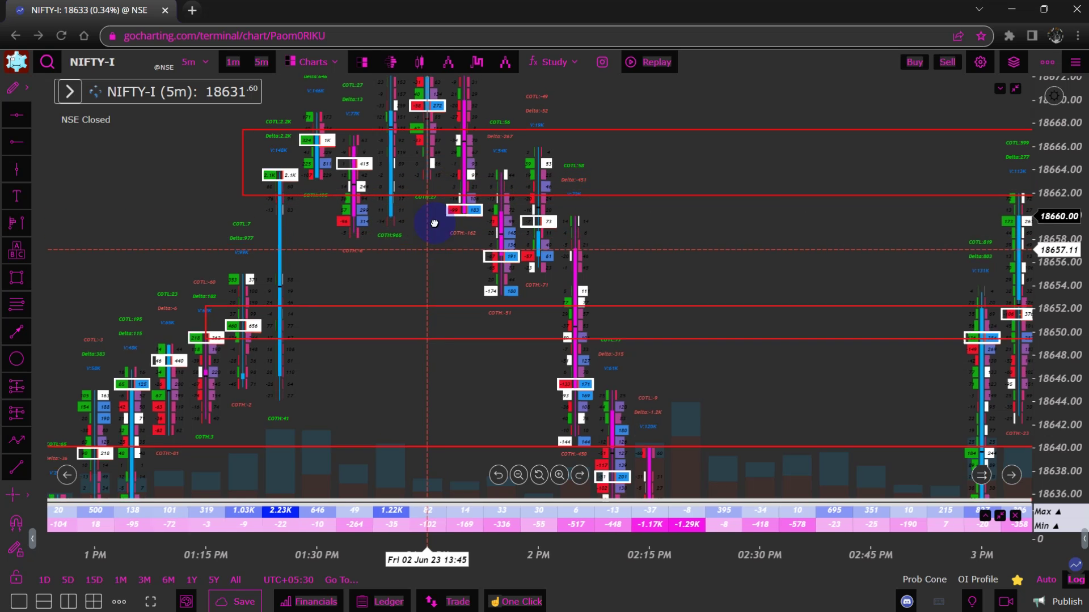
left_click_drag(428, 216, 535, 287)
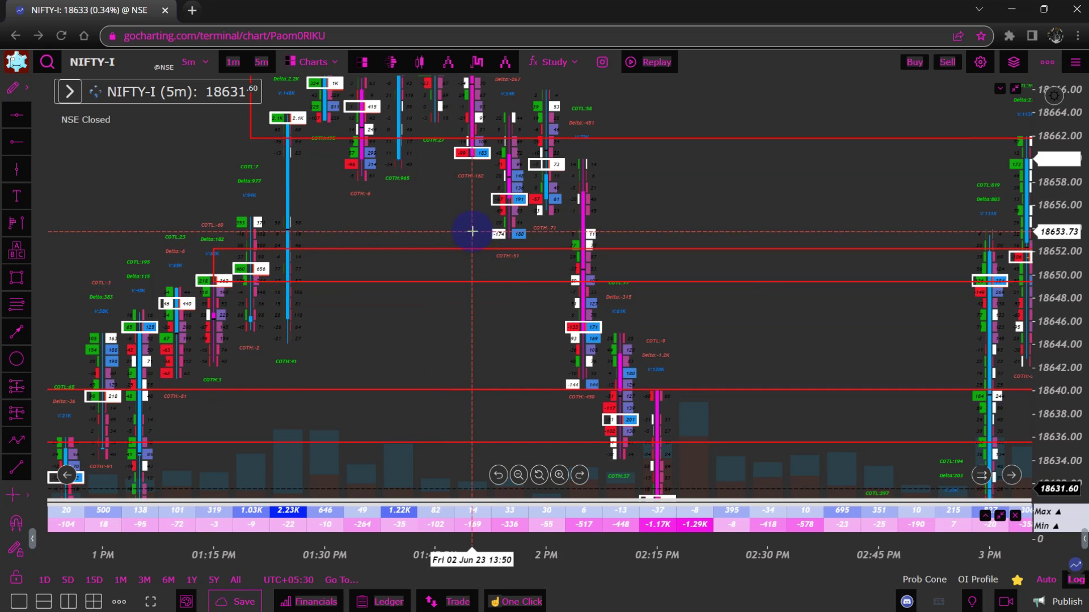
mouse_move(526, 352)
left_mouse_down()
mouse_move(495, 318)
mouse_move(372, 311)
left_mouse_up()
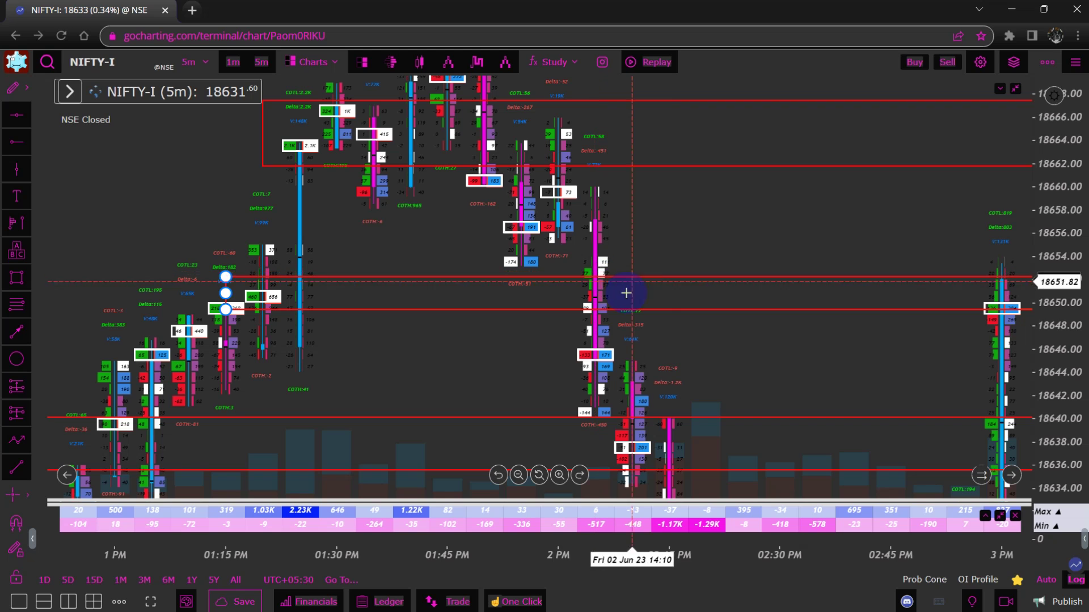
left_click_drag(632, 255, 629, 318)
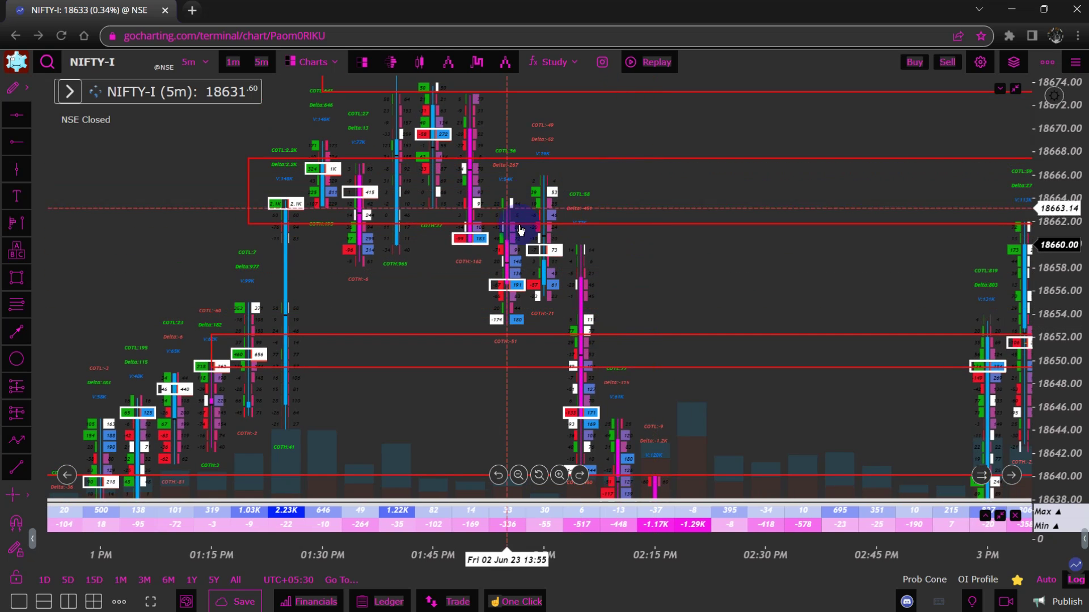
left_click_drag(442, 291, 433, 316)
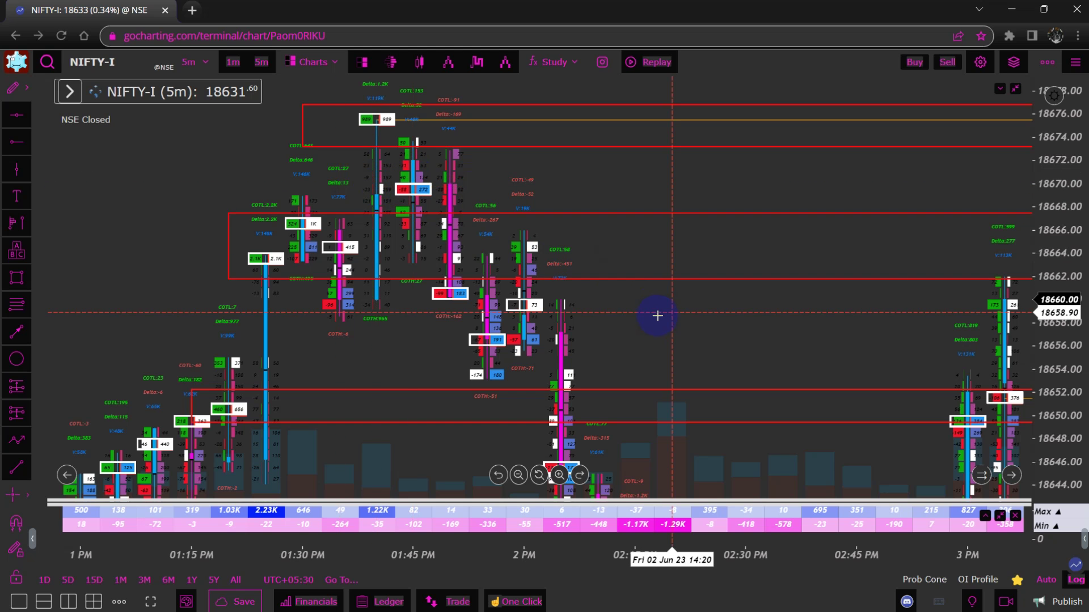
Follow the decline from 2:05 PM to 2:35 PM through the lower red zones to the white zone, checking the delta figures.
left_click_drag(658, 316, 199, 336)
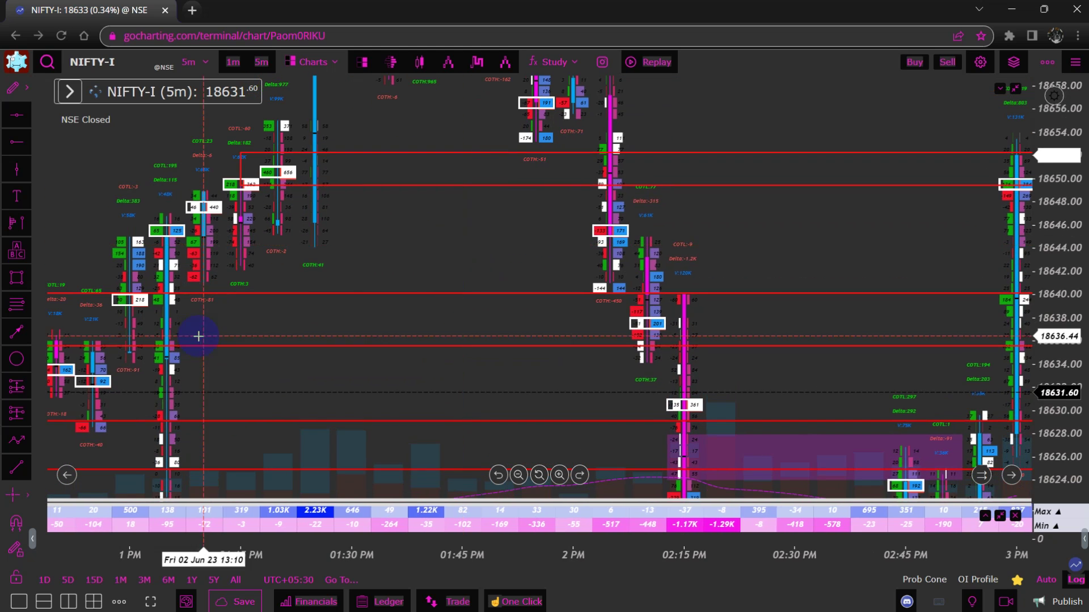
left_click_drag(403, 262, 302, 208)
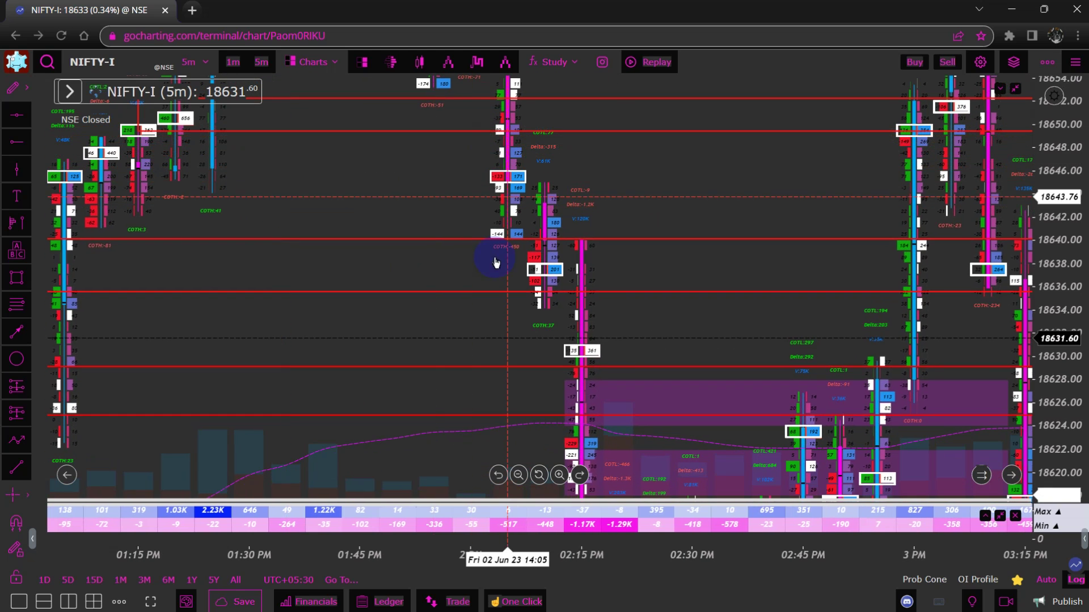
left_click_drag(477, 172, 384, 316)
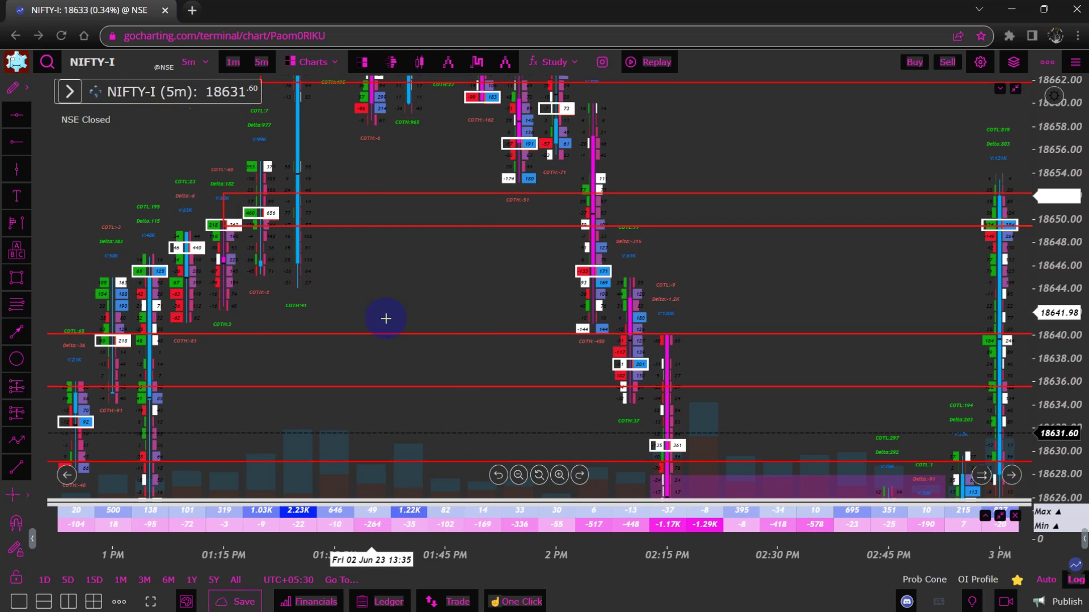
left_click_drag(503, 293, 427, 160)
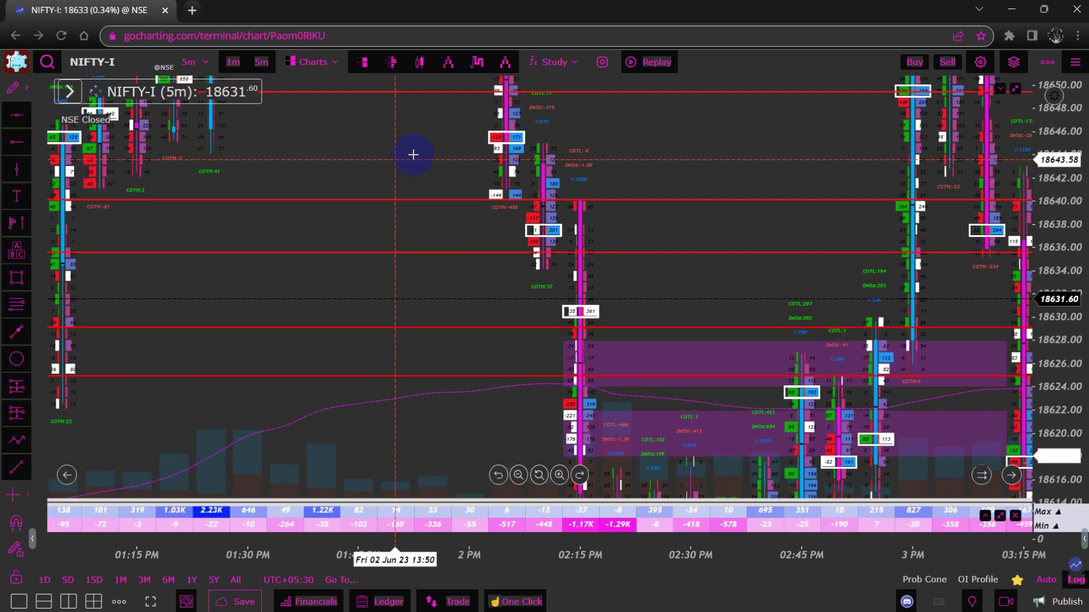
left_click_drag(552, 304, 489, 531)
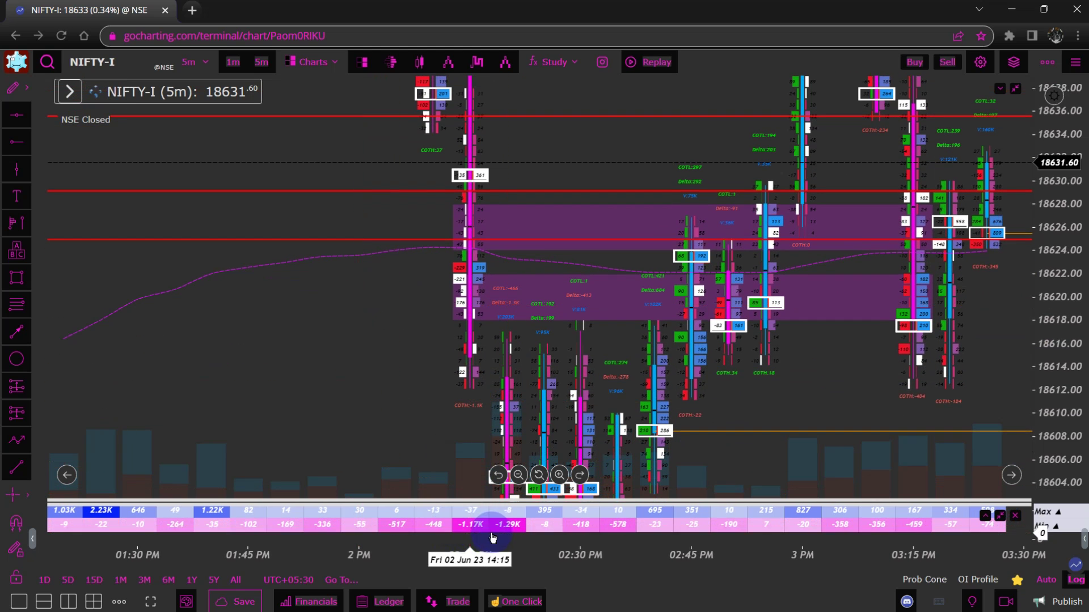
left_click_drag(397, 382, 366, 290)
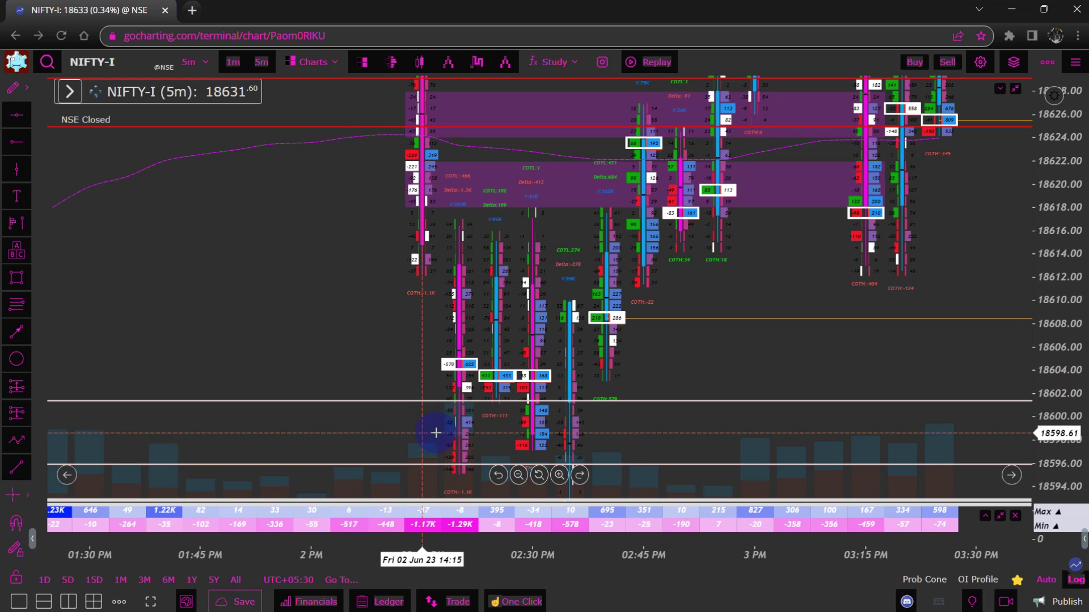
left_click_drag(359, 332, 357, 275)
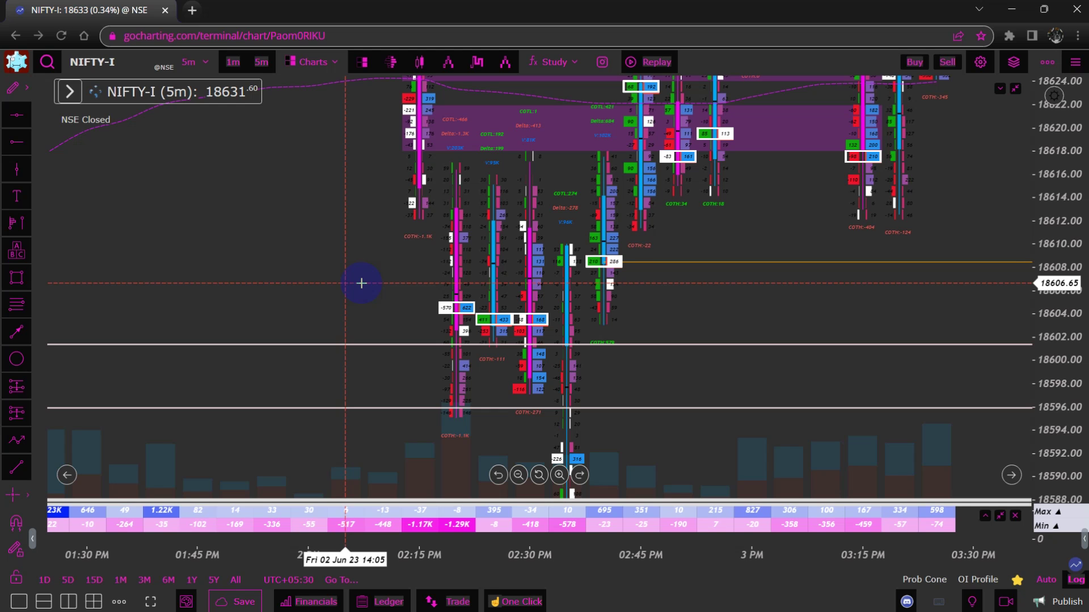
Review all marked zones of the 2 June session together on a compressed time and price scale.
scroll(361, 283, "down", 5)
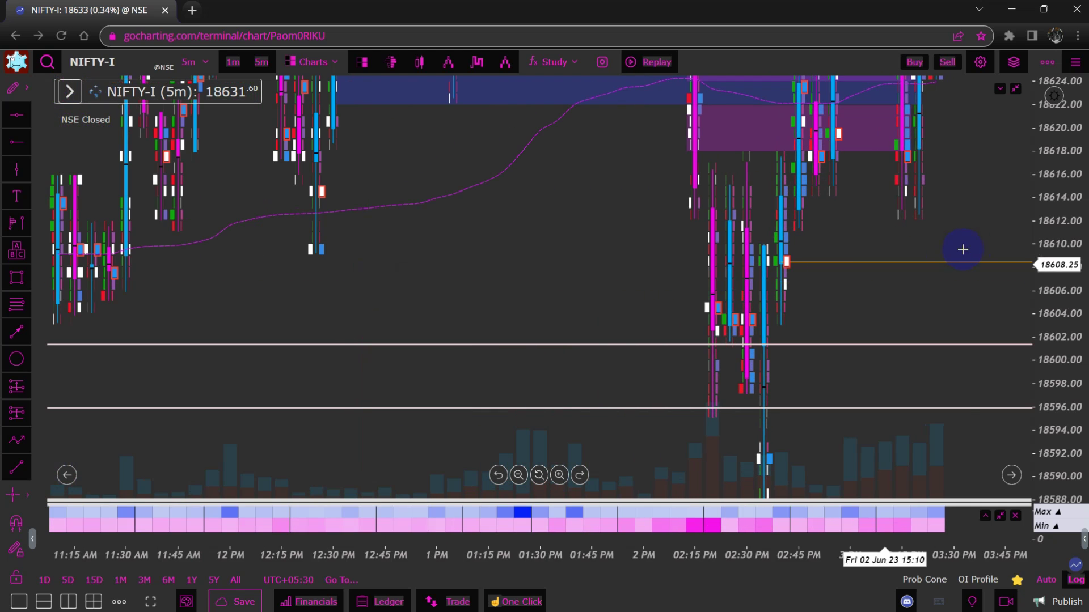
left_click_drag(1058, 243, 870, 397)
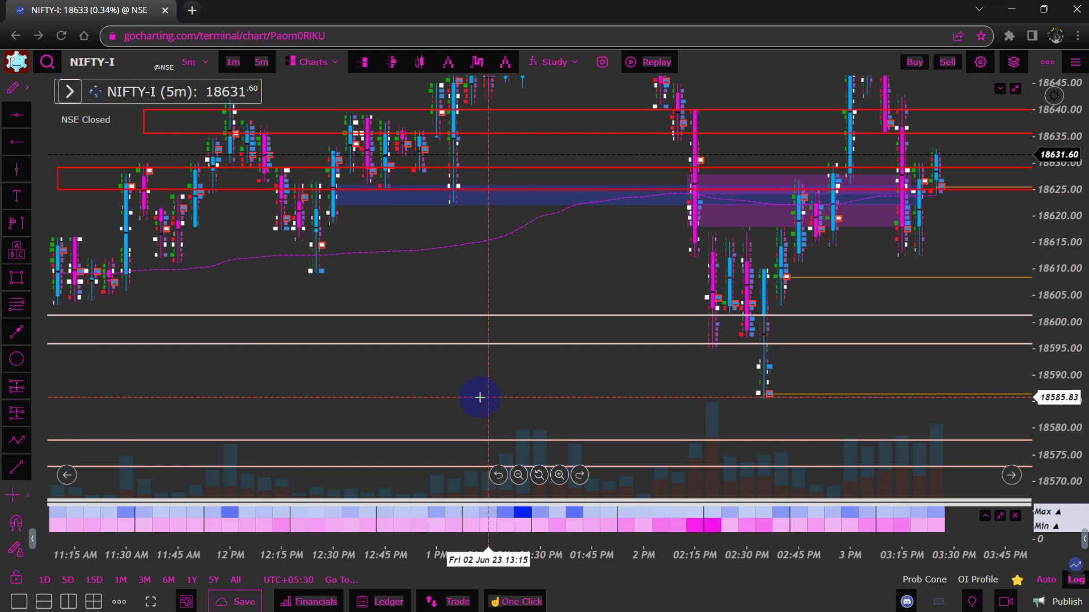
scroll(477, 396, "down", 4)
left_click_drag(477, 397, 530, 375)
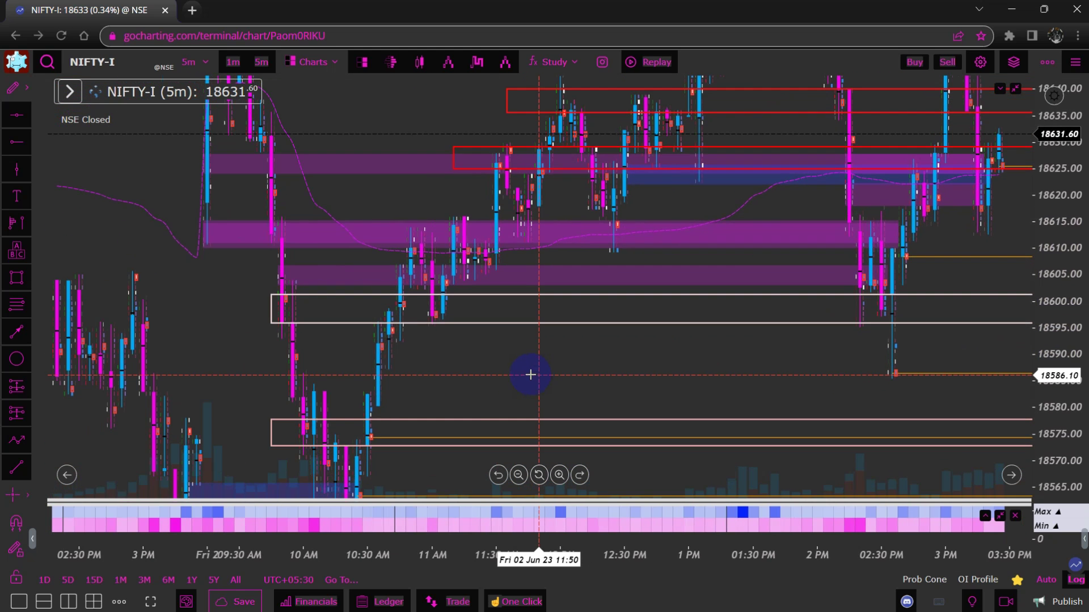
scroll(522, 378, "down", 2)
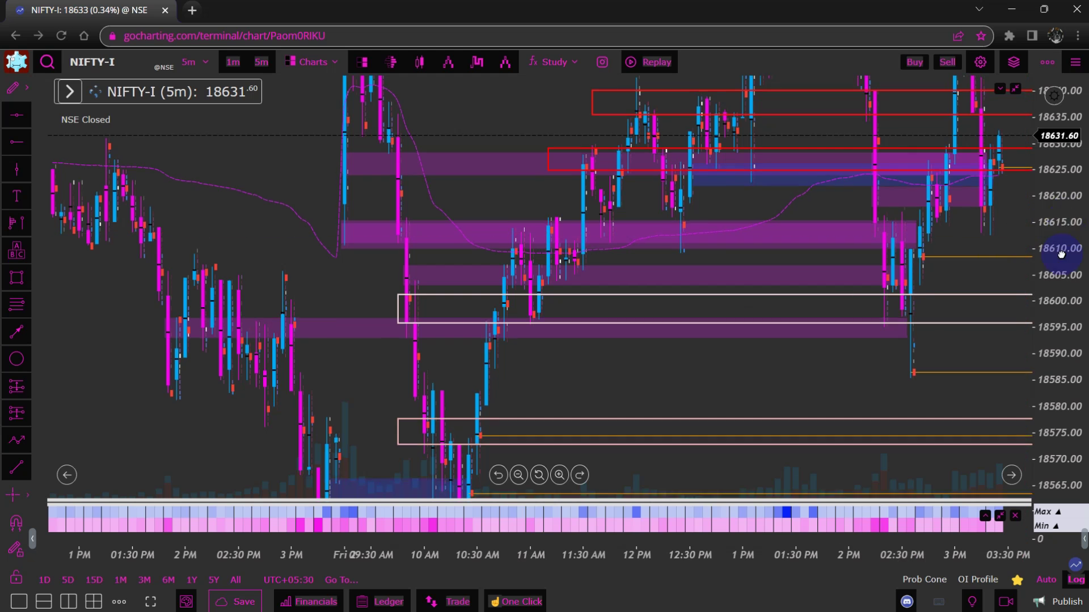
left_click_drag(1058, 238, 901, 340)
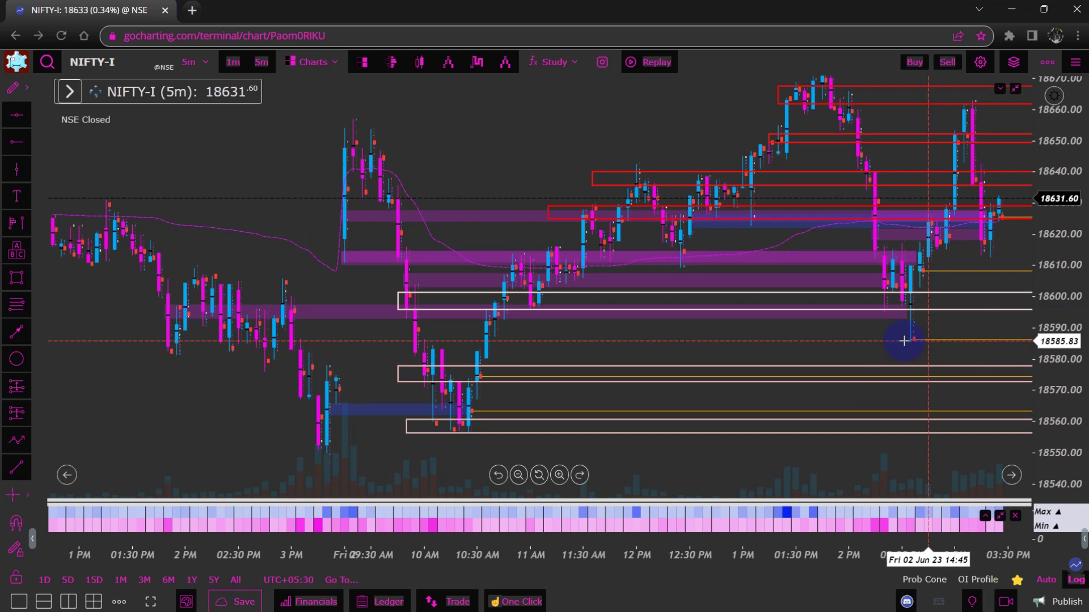
Compare the 14:15 fall with the marked red zones and review them against the previous session's price action.
left_click_drag(778, 356, 593, 369)
left_click(720, 294)
left_click(632, 198)
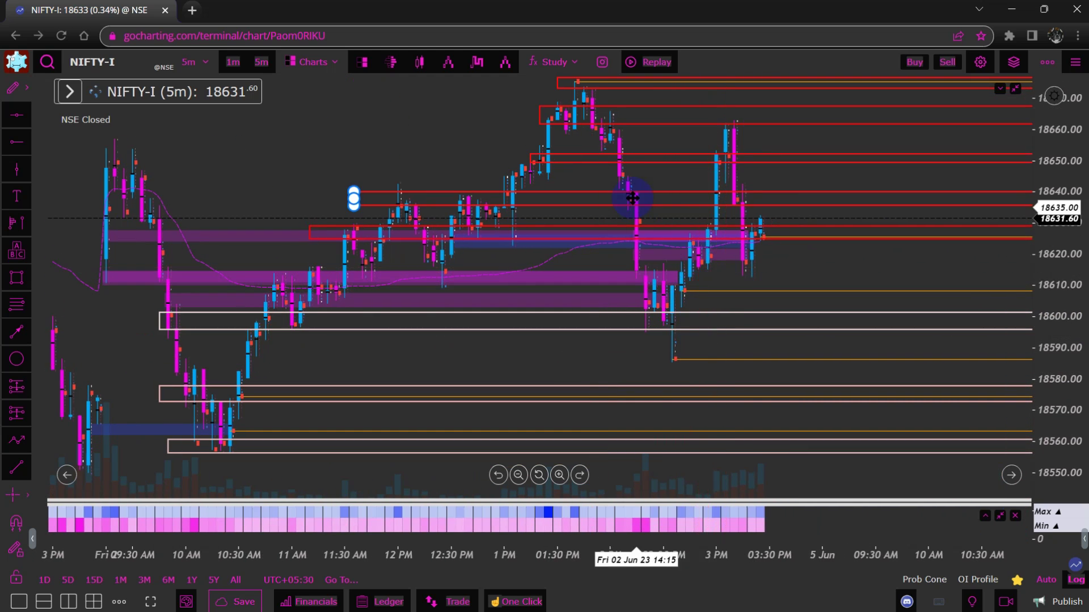
left_click_drag(641, 196, 640, 157)
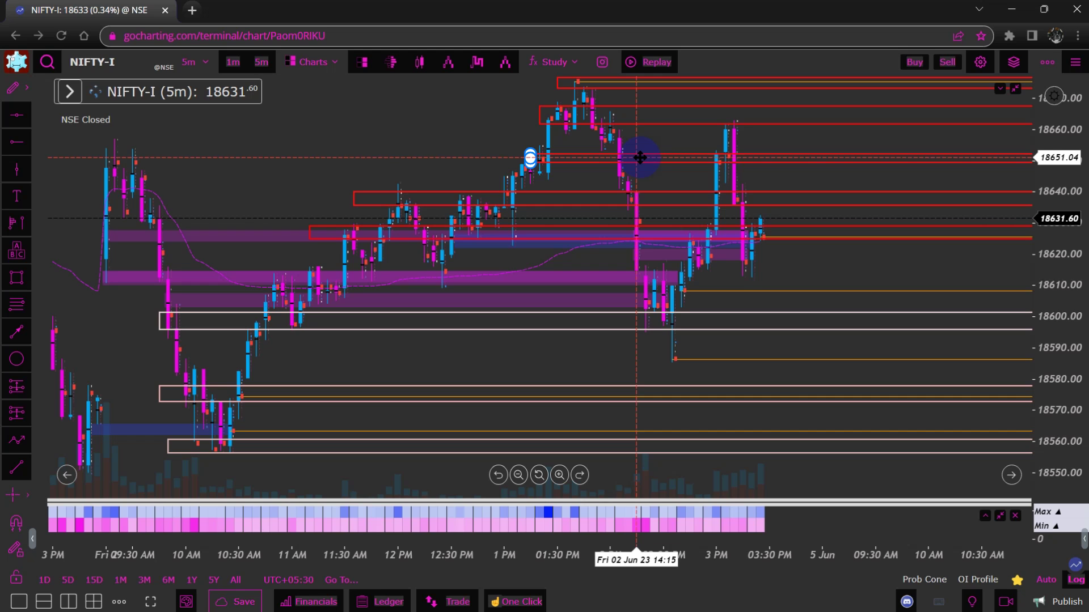
left_click_drag(660, 157, 297, 347)
scroll(502, 322, "down", 5)
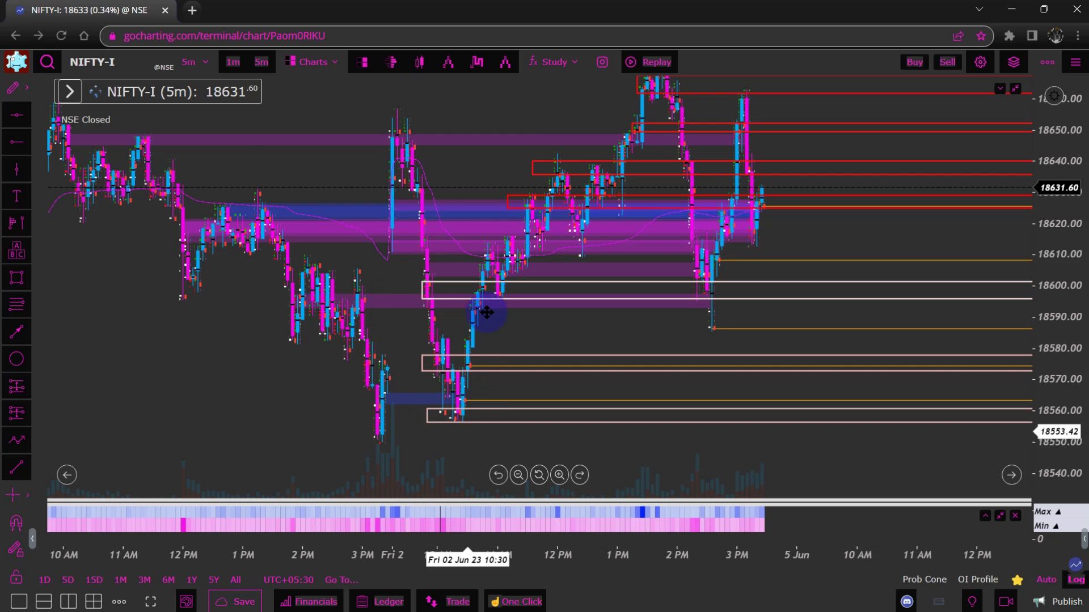
Examine the white zone near 18600 against the earlier sessions' price action and the 2 June candles, selecting the zone for reference.
scroll(253, 374, "down", 3)
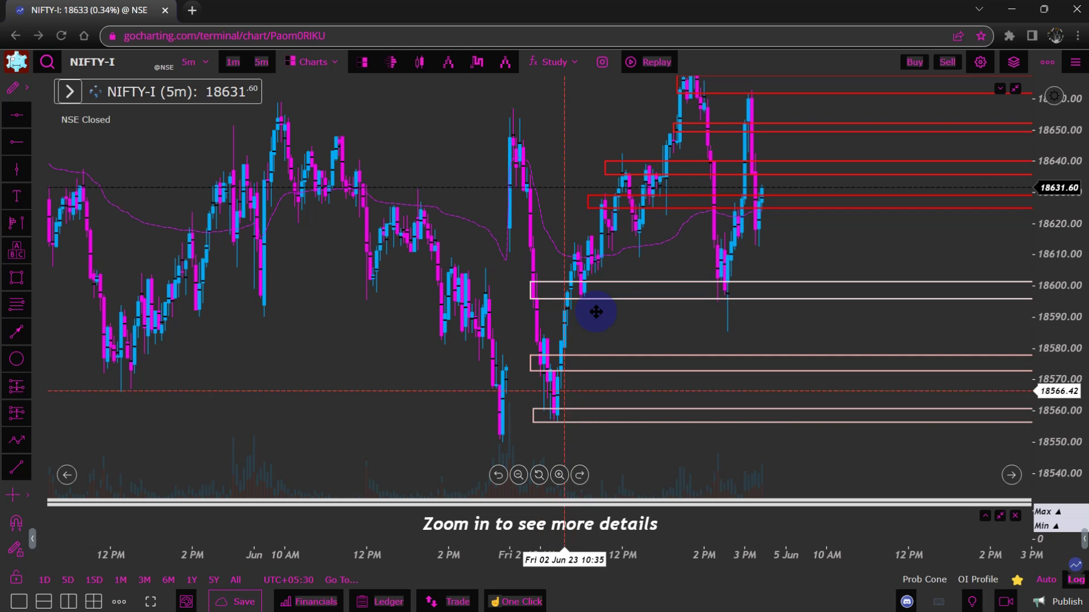
left_click(799, 287)
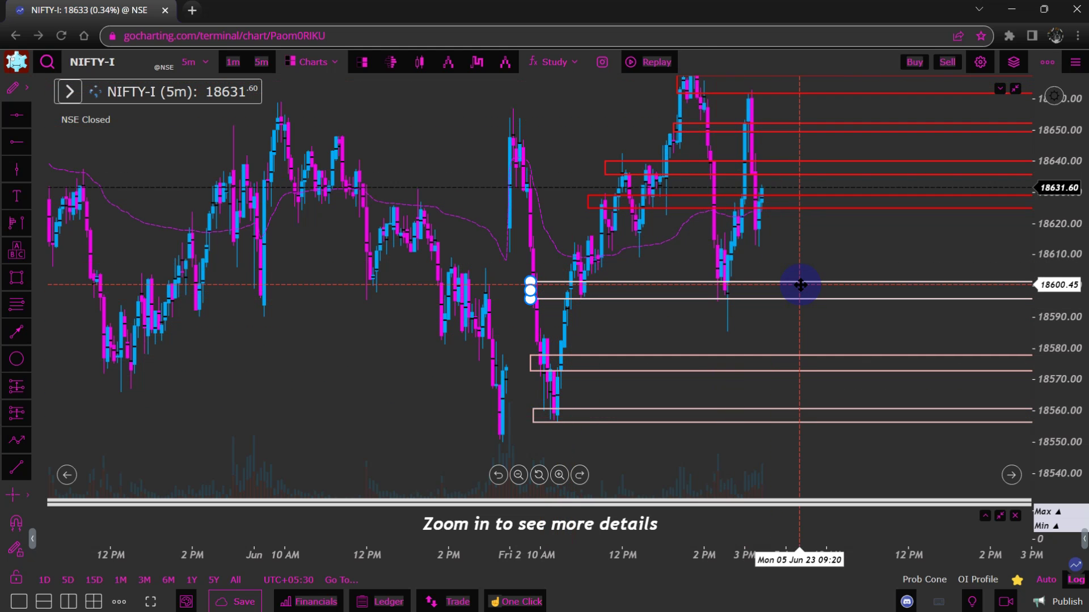
left_click(819, 250)
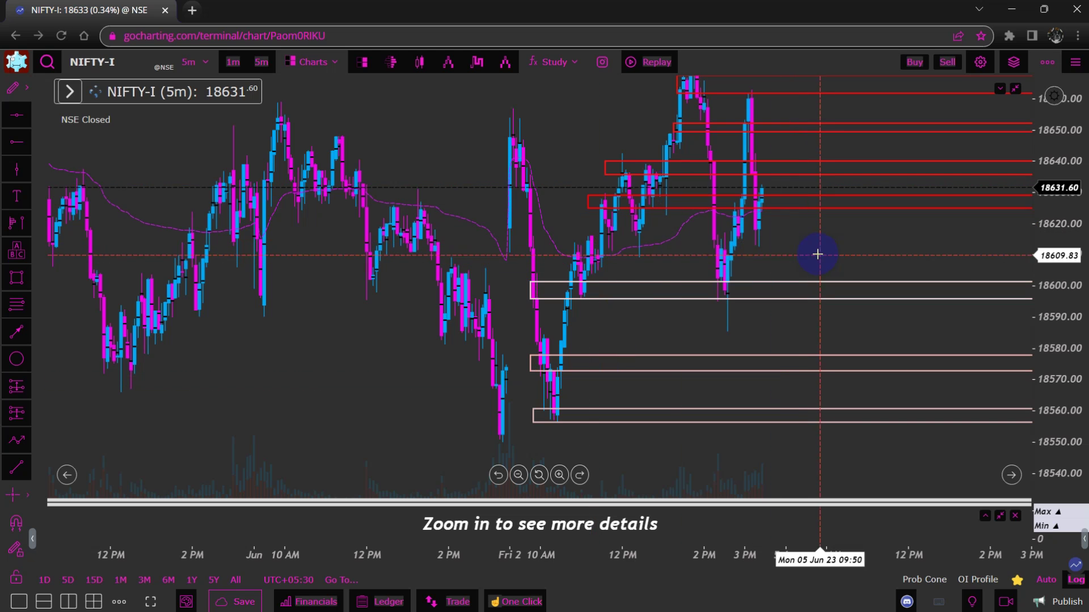
scroll(816, 242, "up", 3)
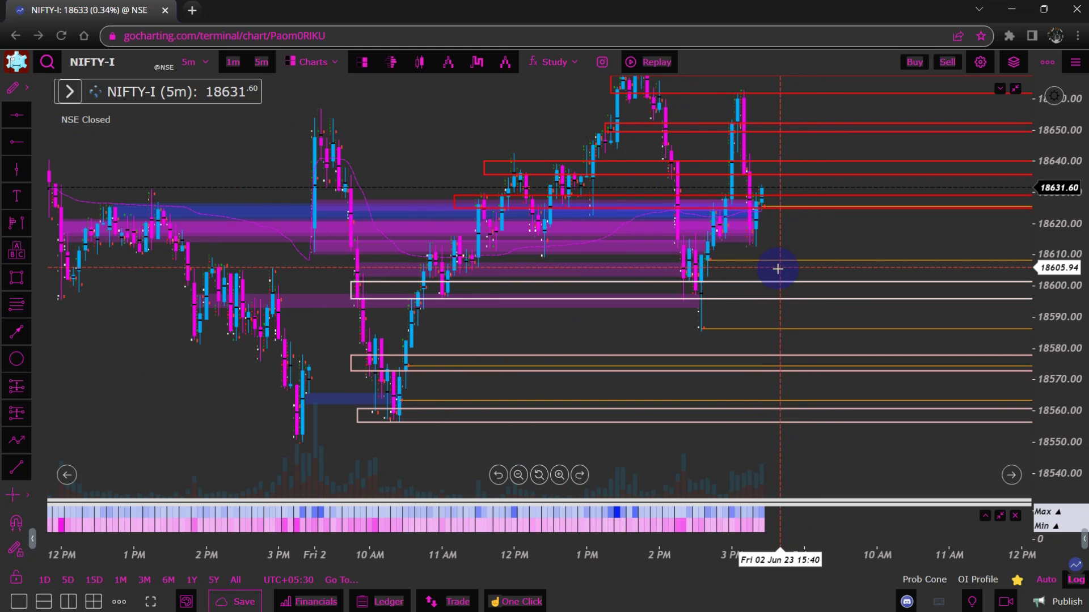
scroll(570, 345, "up", 2)
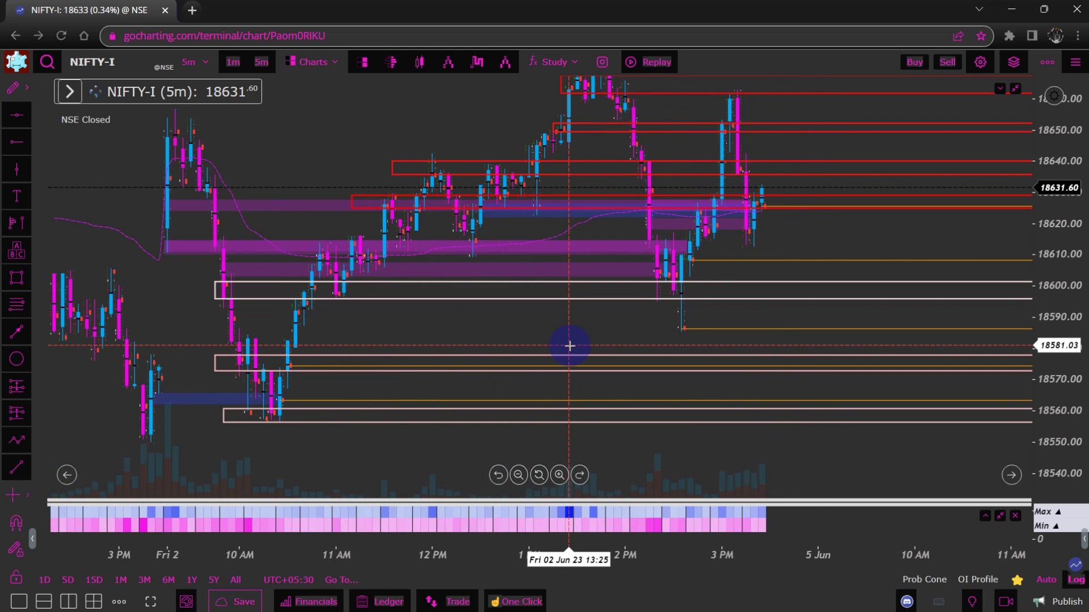
scroll(570, 345, "up", 1)
left_click(855, 299)
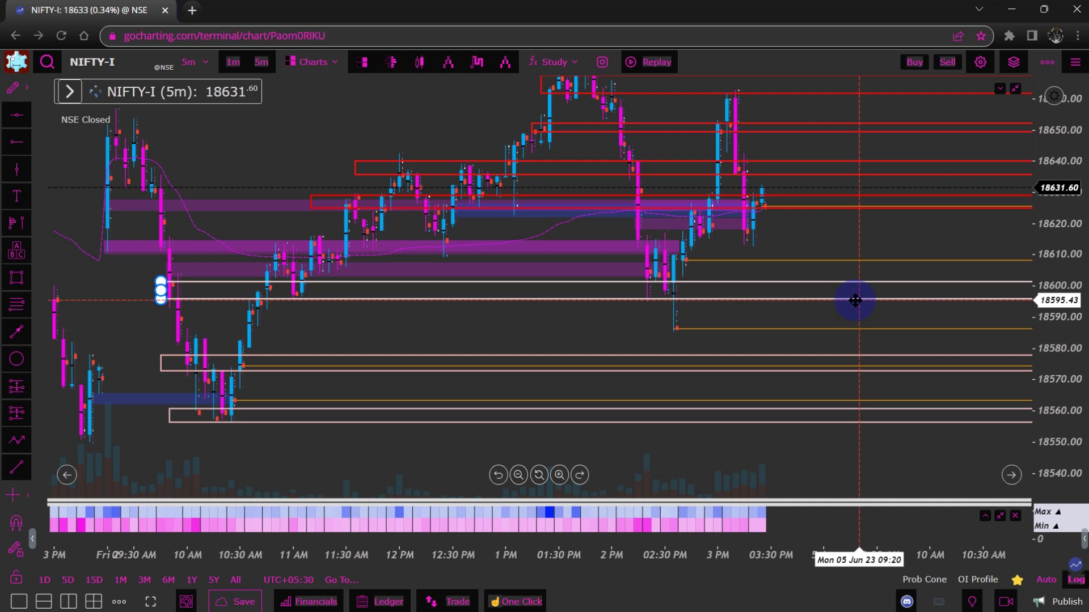